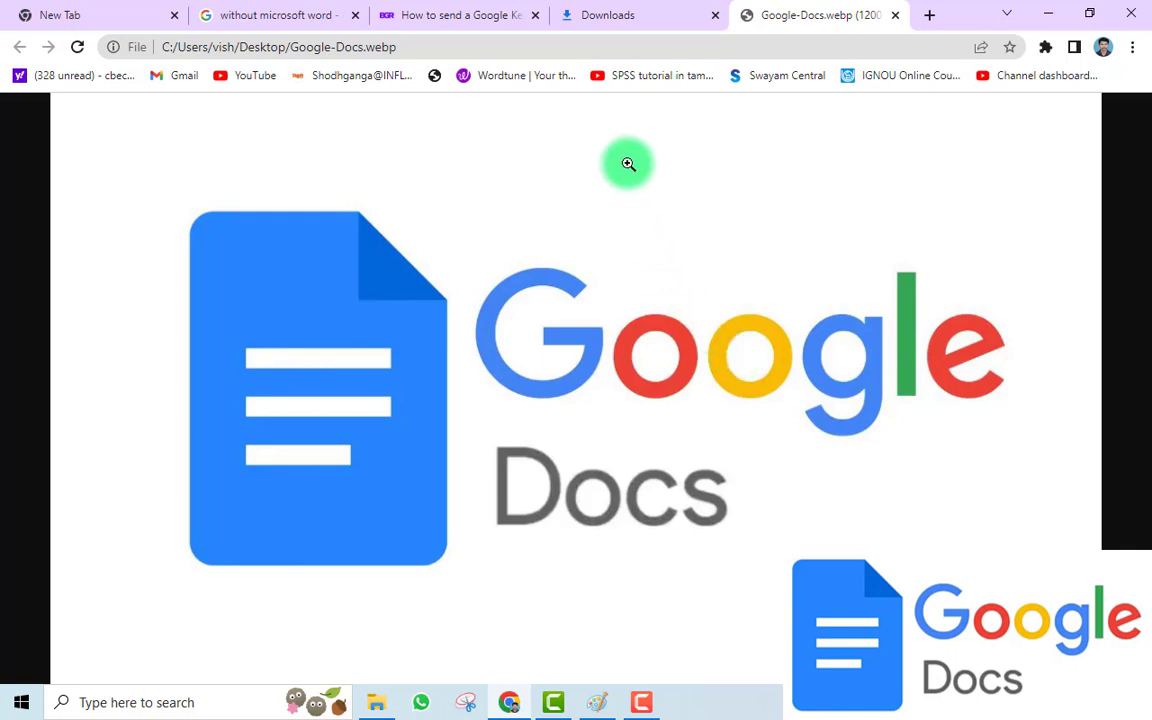
Step: In a new Chrome tab, go to Google Docs through the Google apps grid
left_click(931, 18)
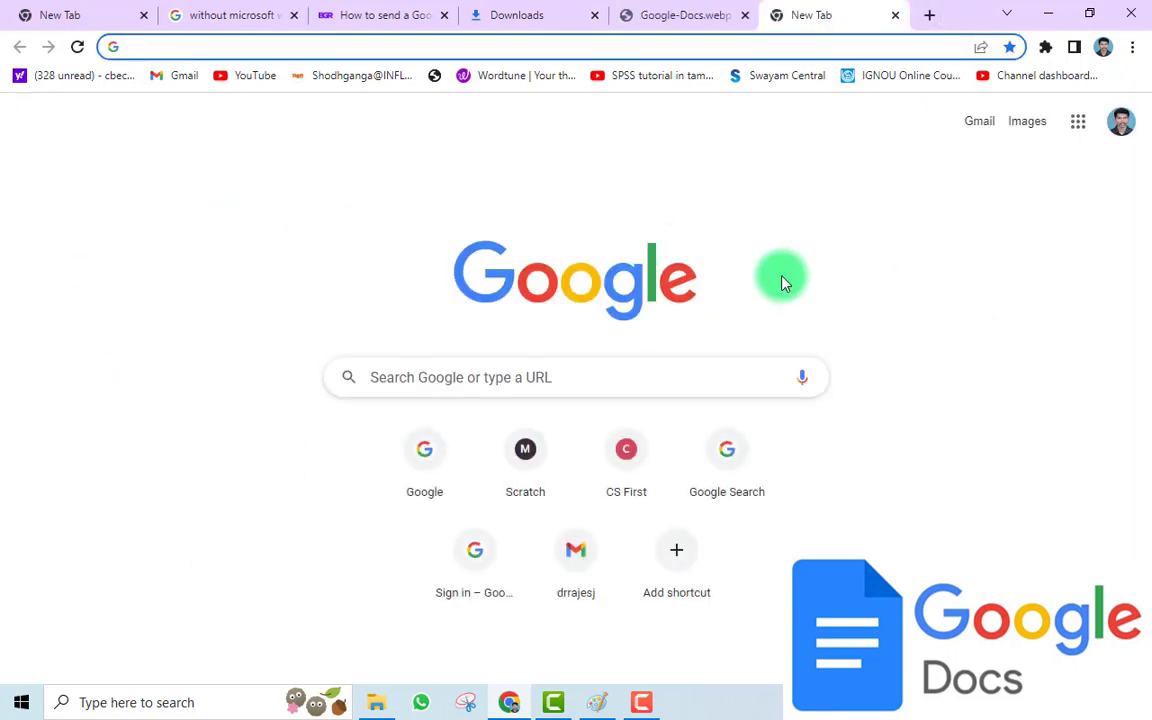
left_click(1078, 126)
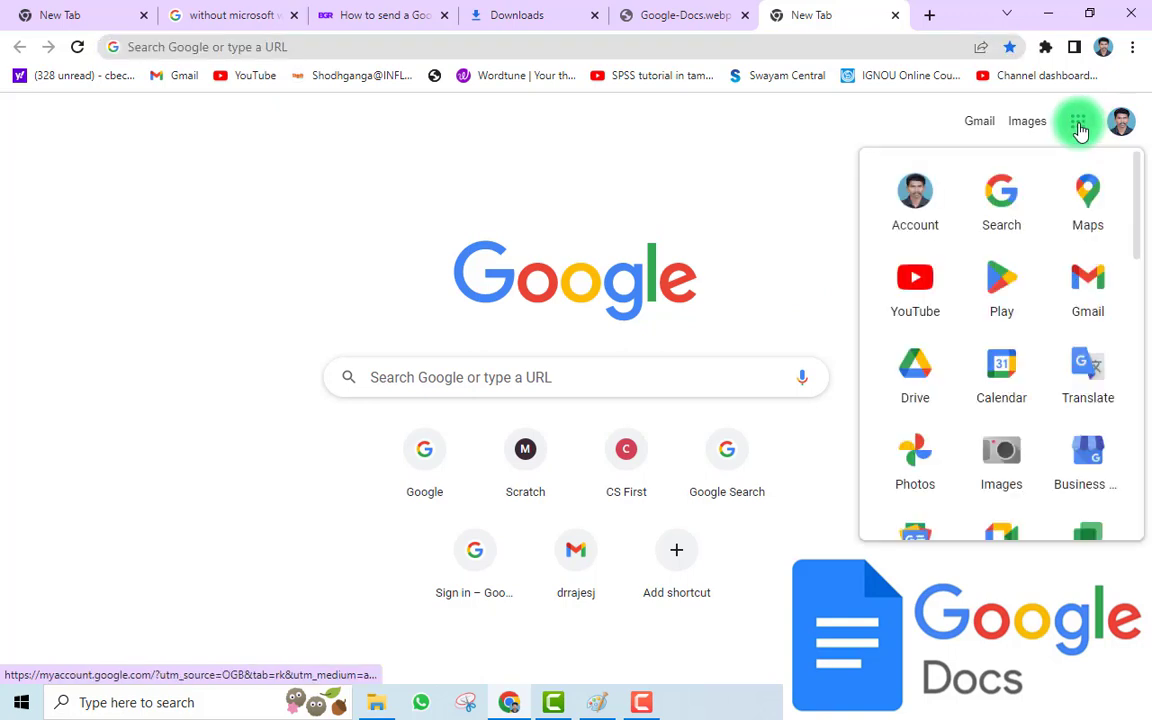
scroll(1089, 215, "down", 2)
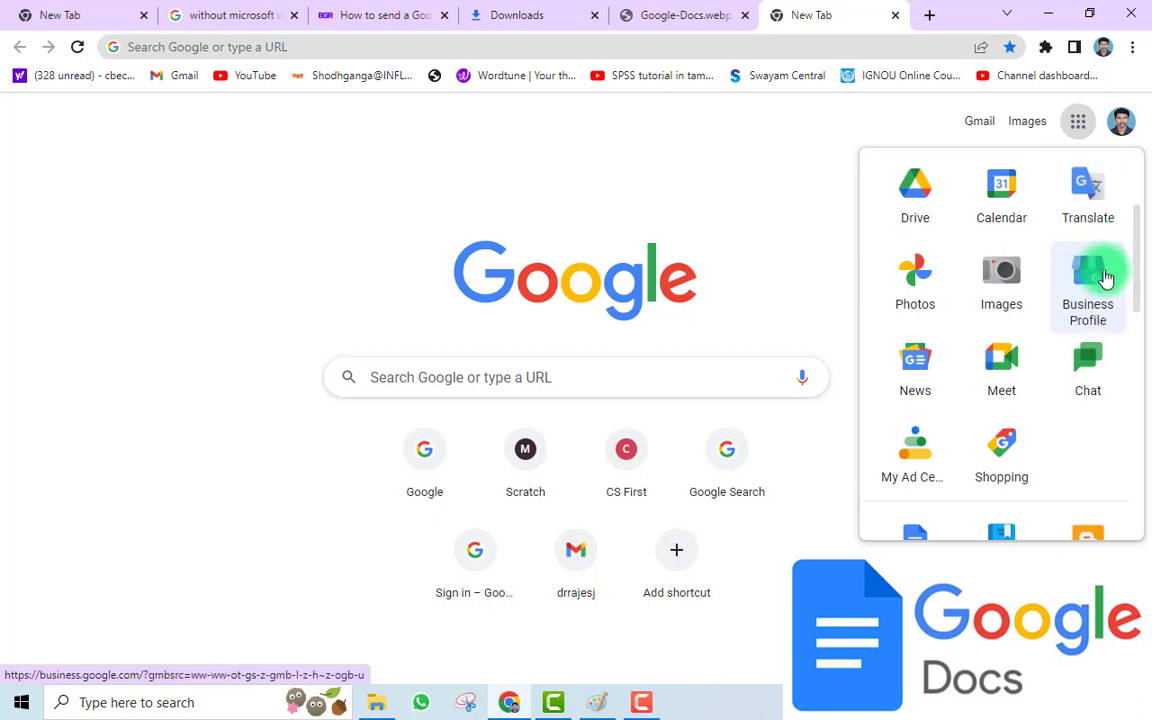
scroll(1036, 278, "up", 2)
scroll(1021, 342, "down", 2)
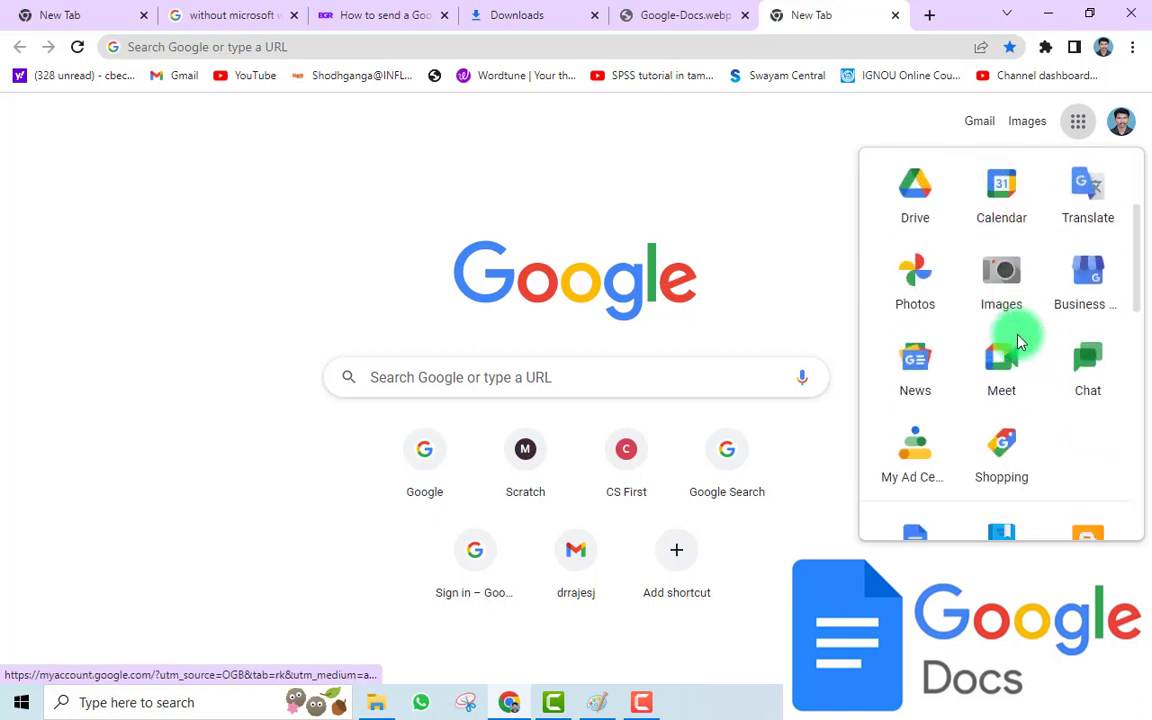
scroll(1020, 342, "down", 3)
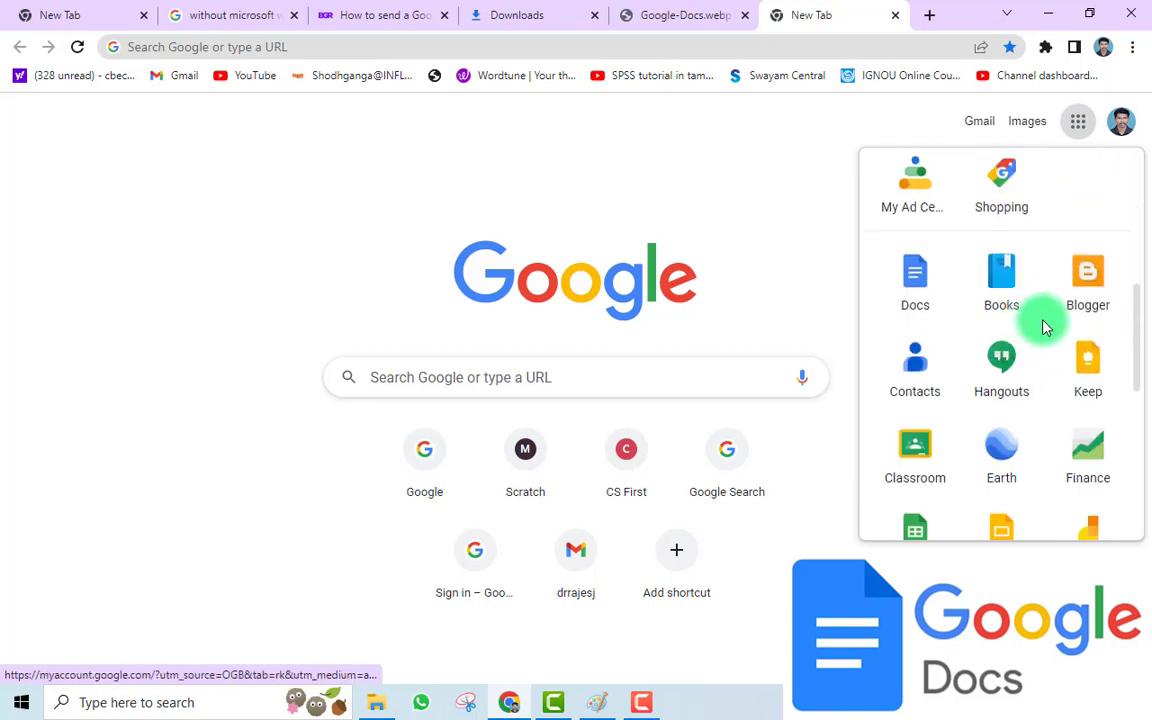
left_click(928, 276)
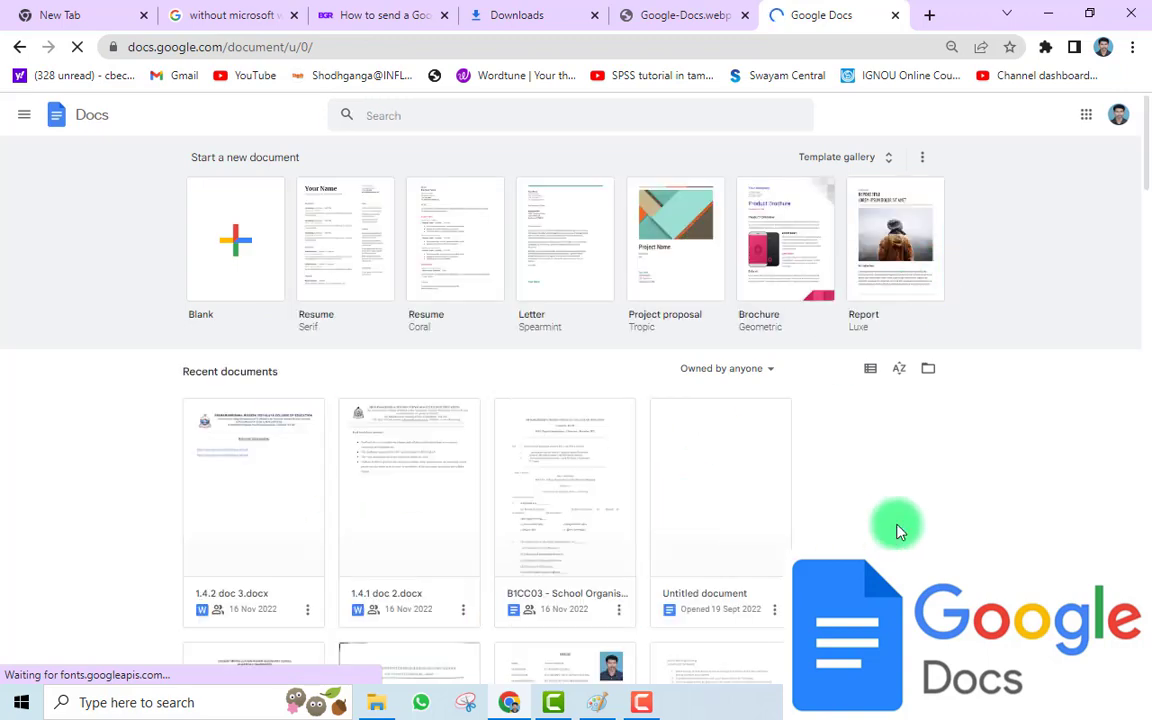
Step: Create a blank document and type 'Hi' in place of the stray test text
scroll(897, 529, "down", 1)
scroll(900, 529, "down", 1)
scroll(895, 529, "up", 2)
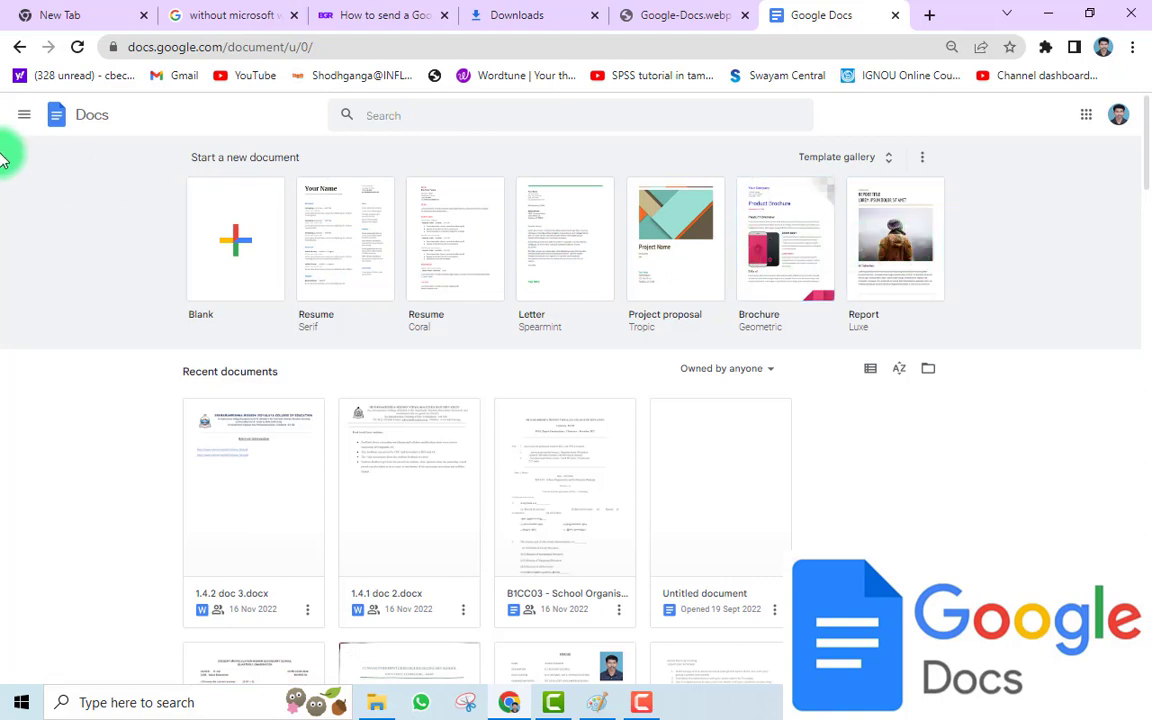
left_click(234, 244)
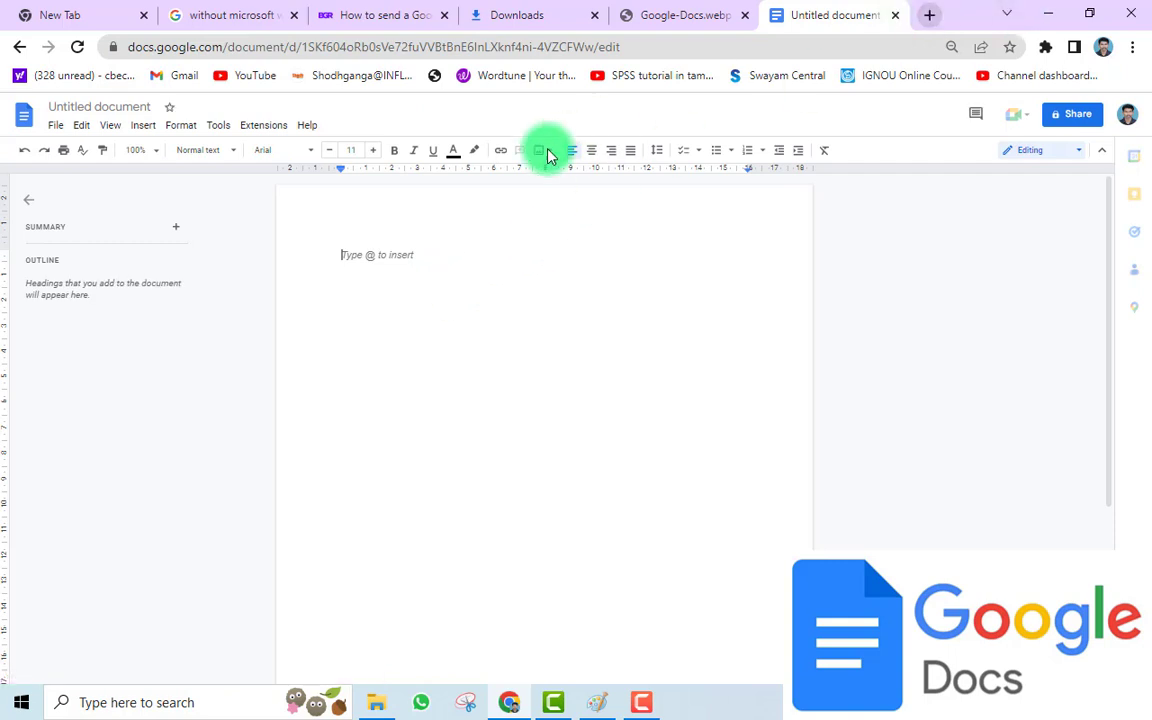
type("sdfsdfs")
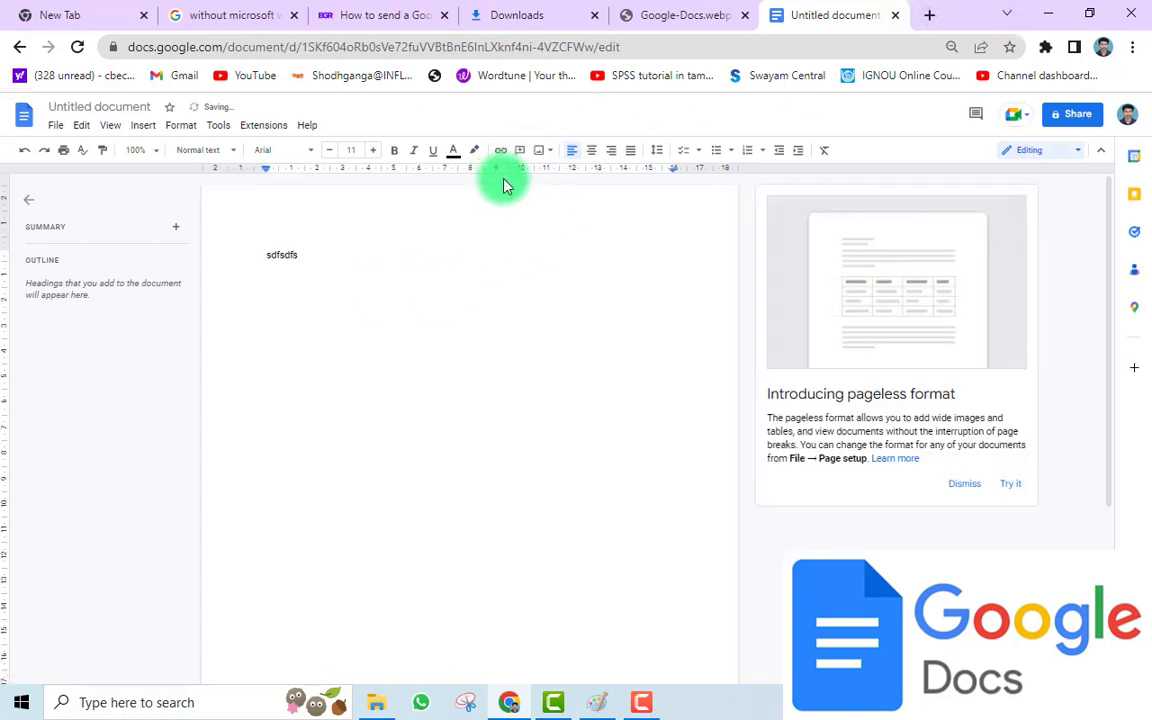
key("BackSpace")
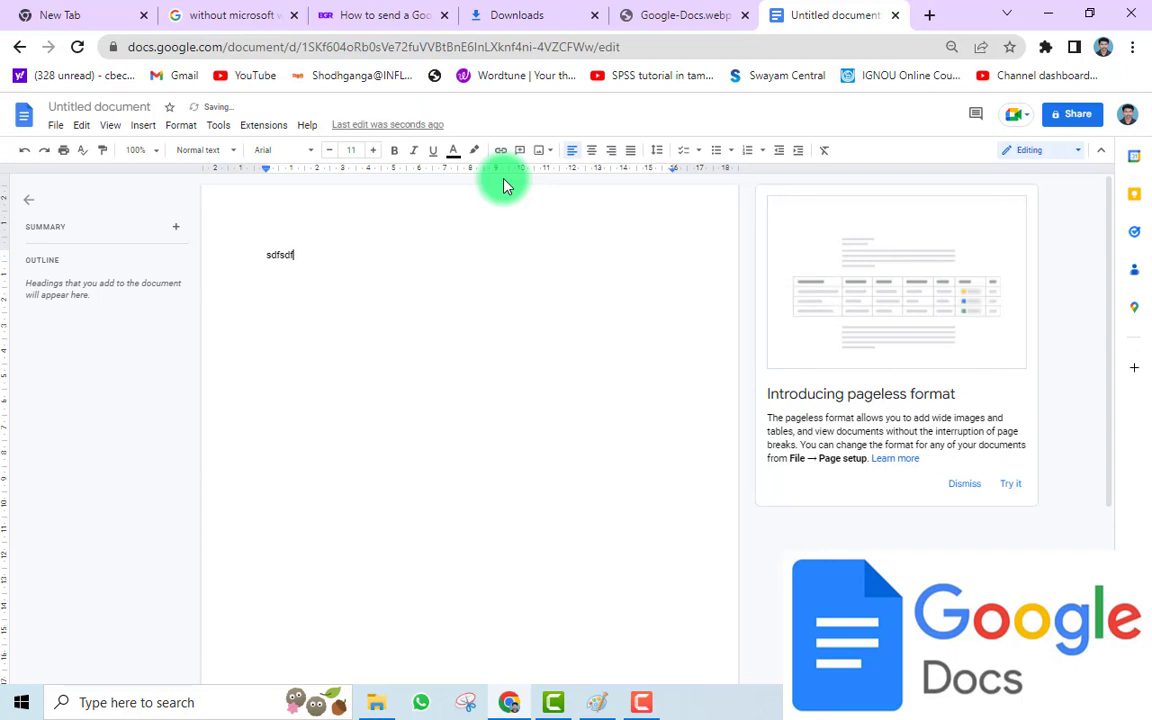
type("Hi")
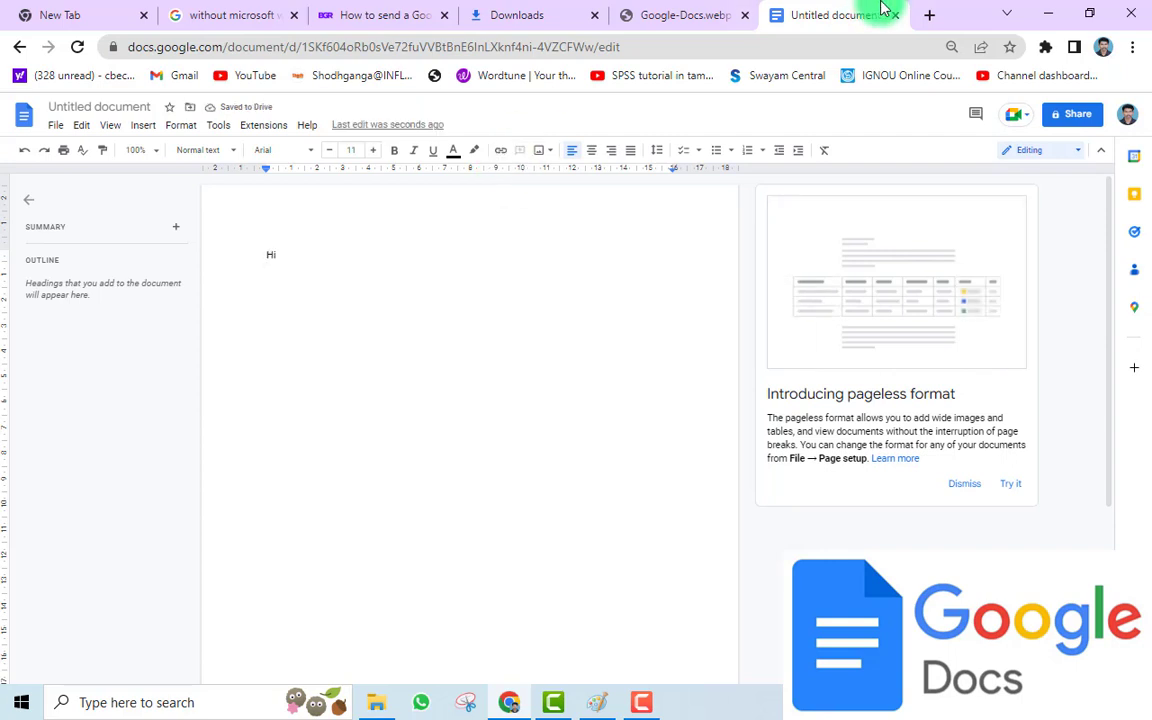
Step: In a new tab, select and copy the first two paragraphs of Wikipedia's Flower article
left_click(933, 14)
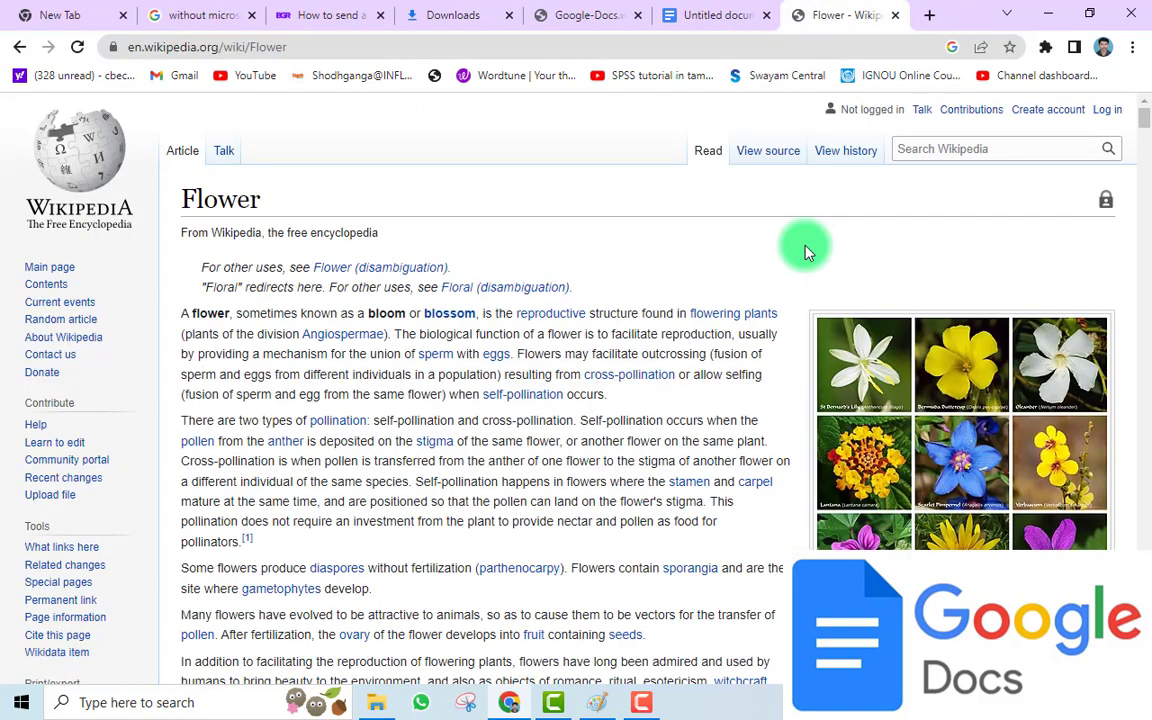
left_click_drag(170, 322, 698, 547)
key("ctrl+c")
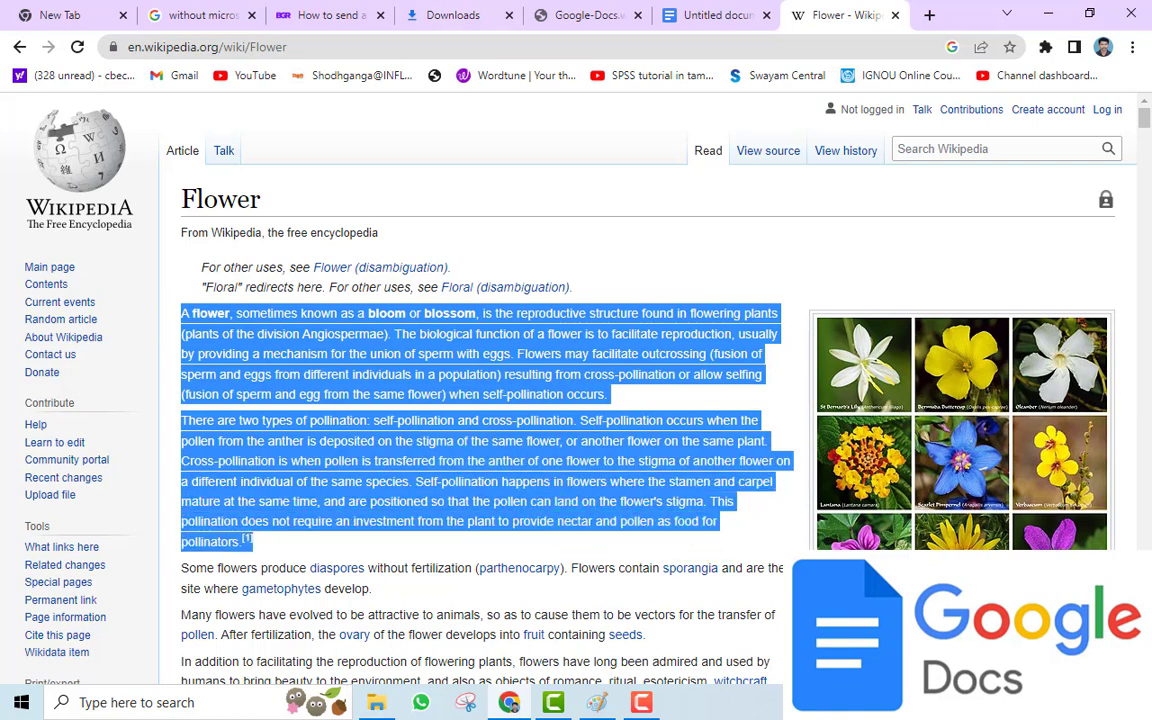
Step: Paste the two Flower paragraphs below 'Hi' and switch the document to pageless format
left_click(716, 12)
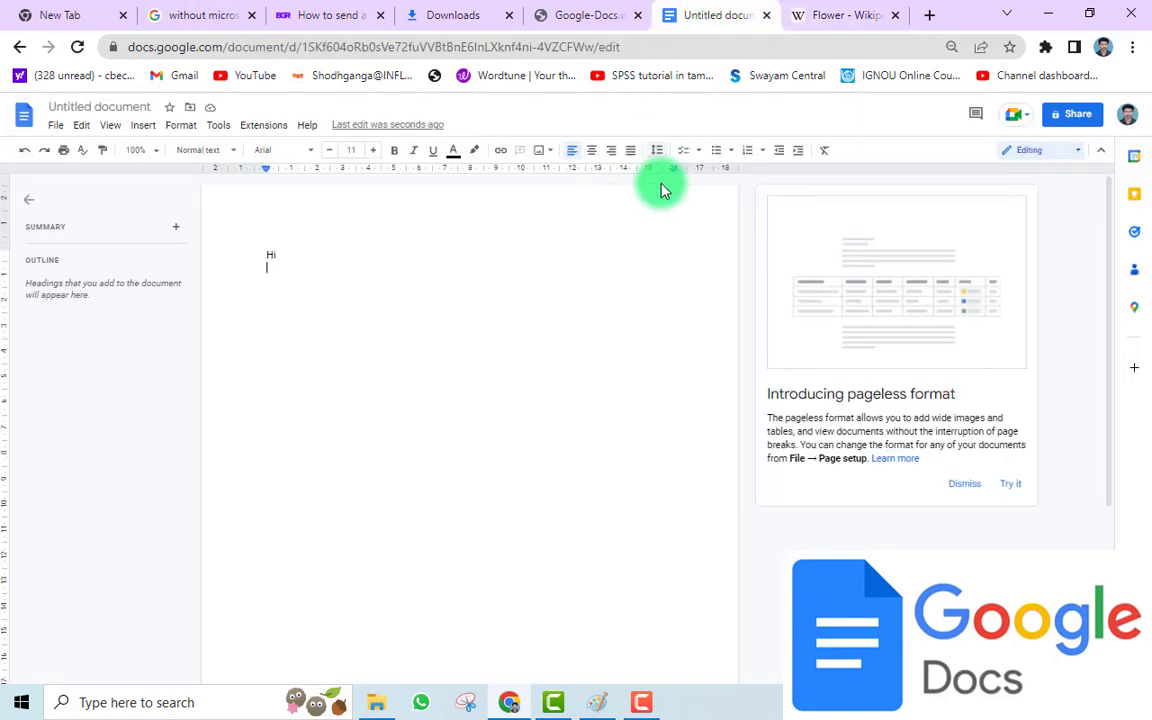
key("ctrl+v")
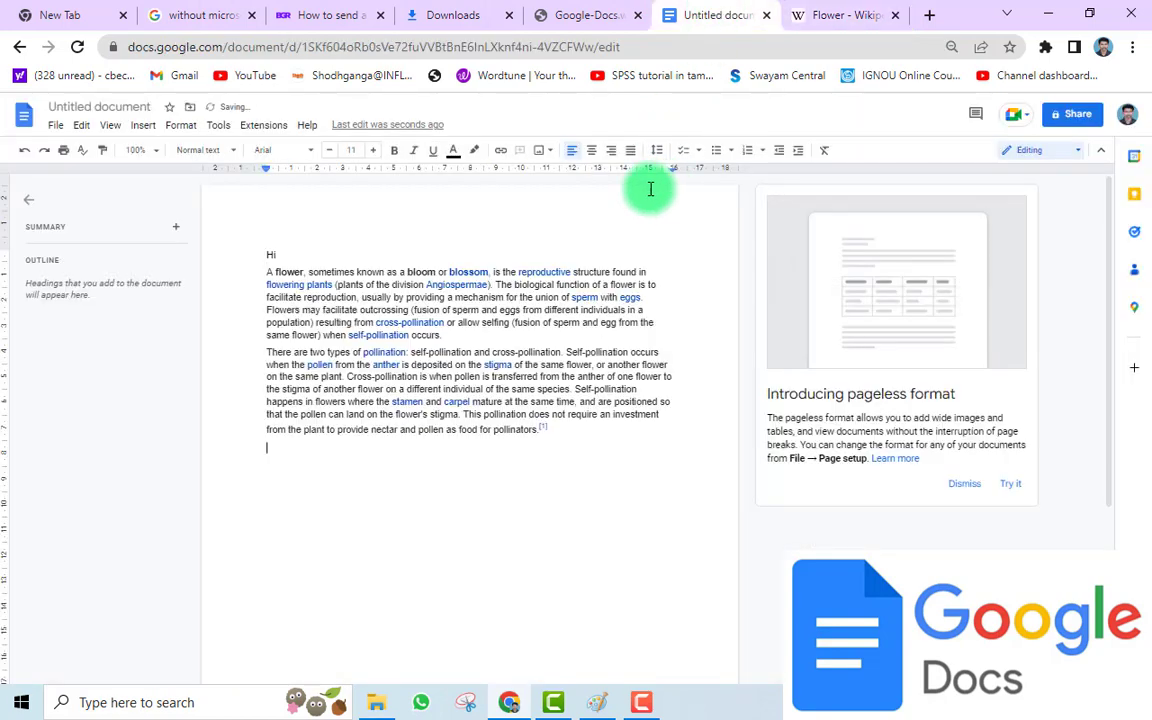
left_click(466, 273)
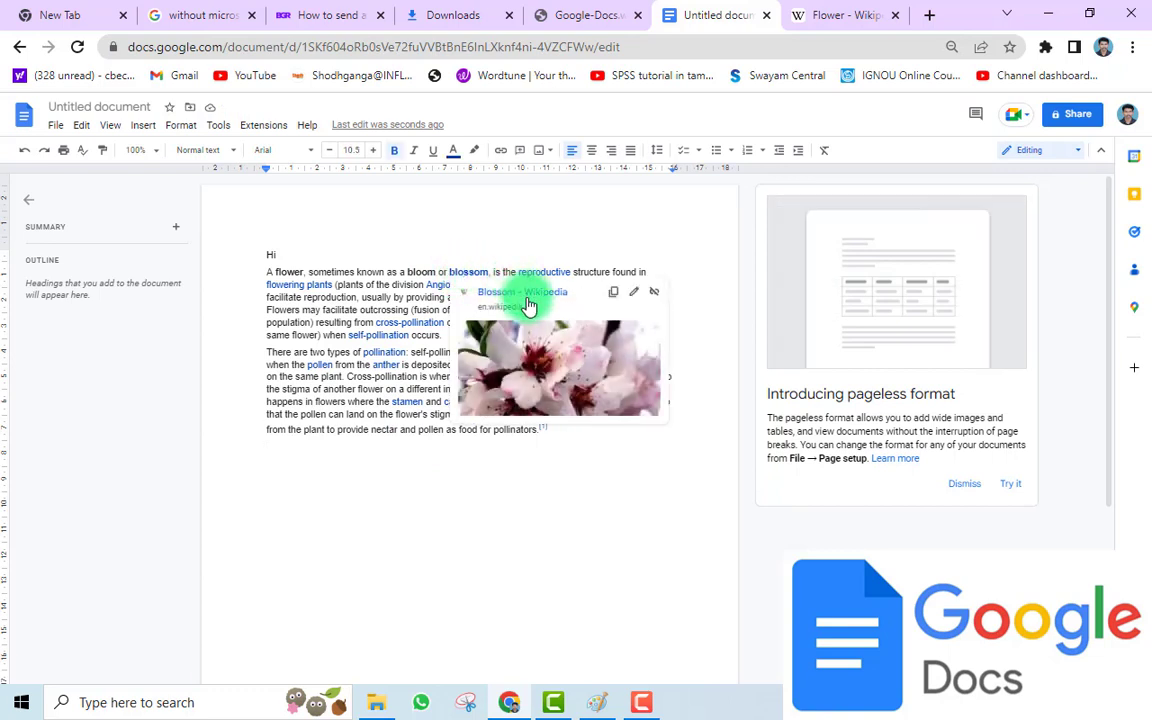
left_click(627, 435)
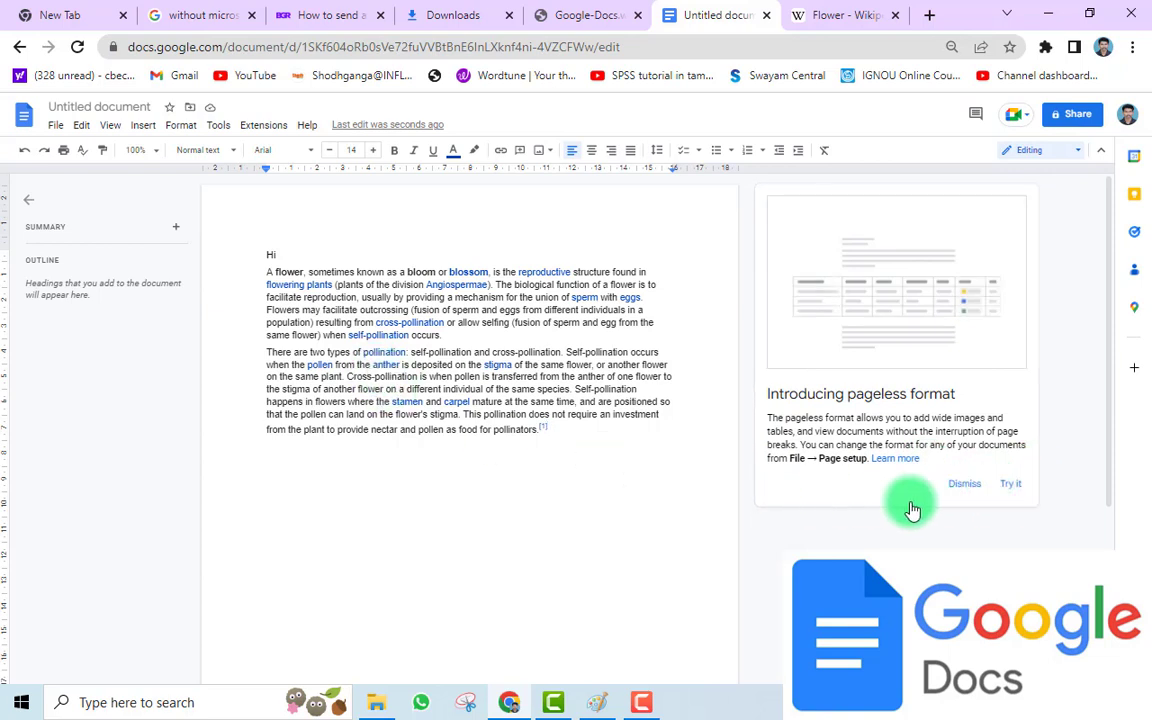
left_click(1008, 486)
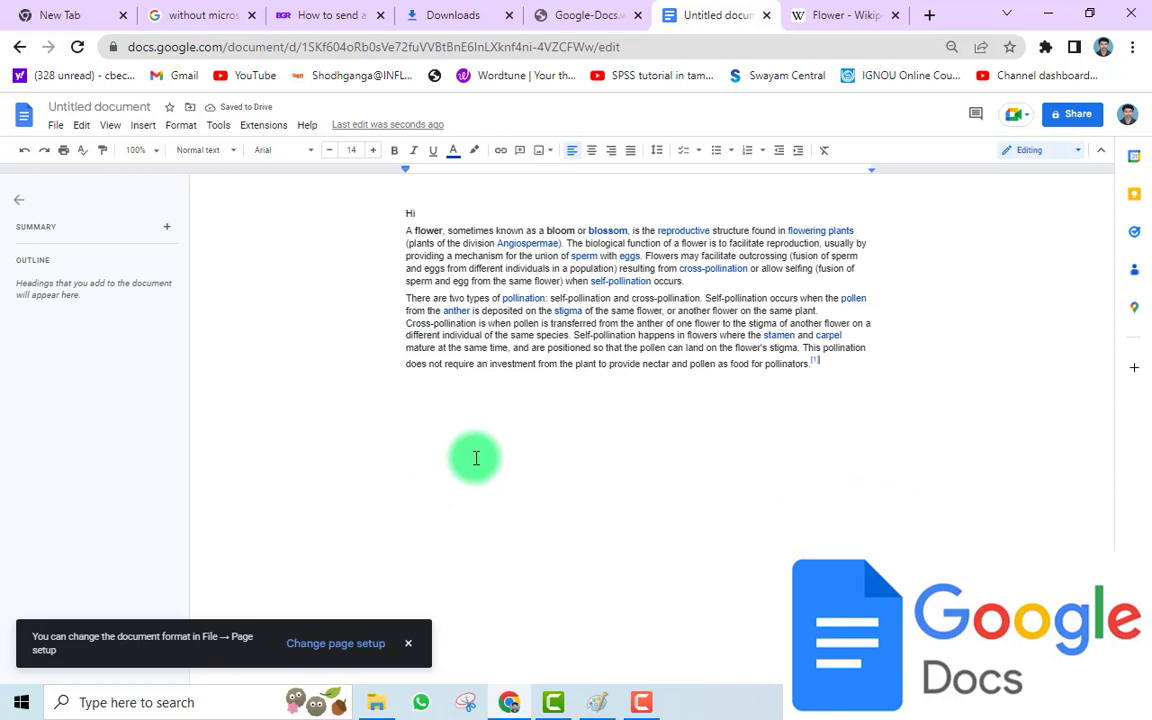
left_click(52, 127)
Step: Look through the File menu submenus, then move to the Insert menu for images
mouse_move(88, 255)
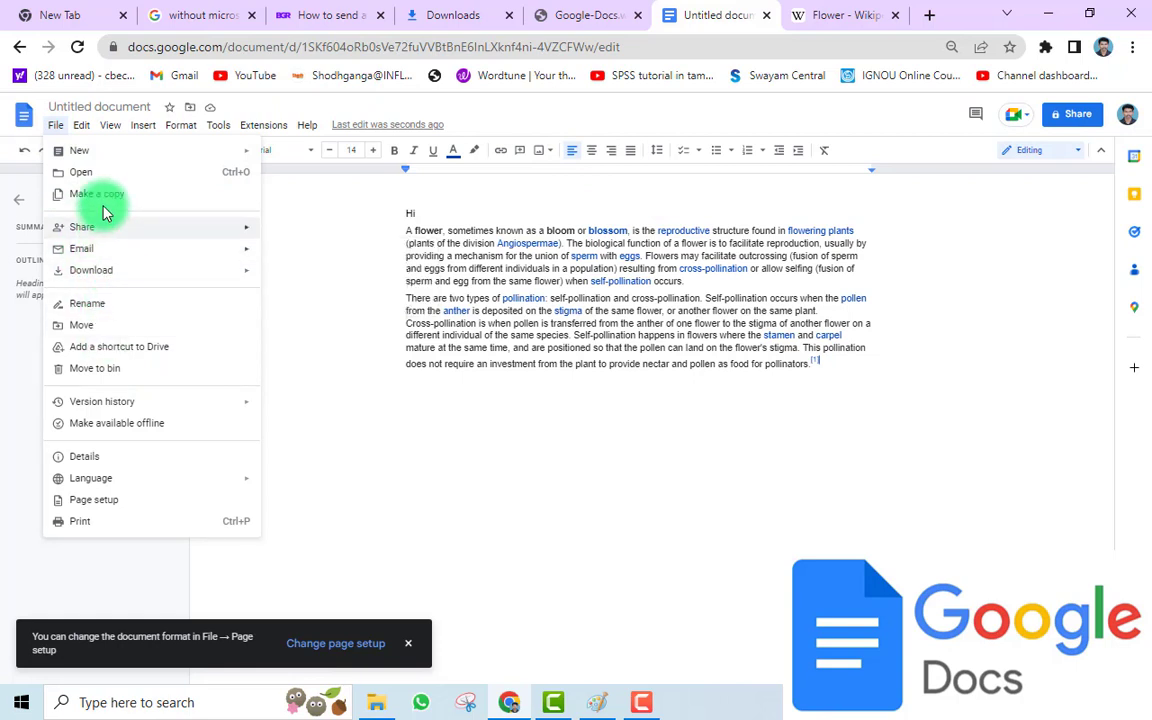
mouse_move(125, 236)
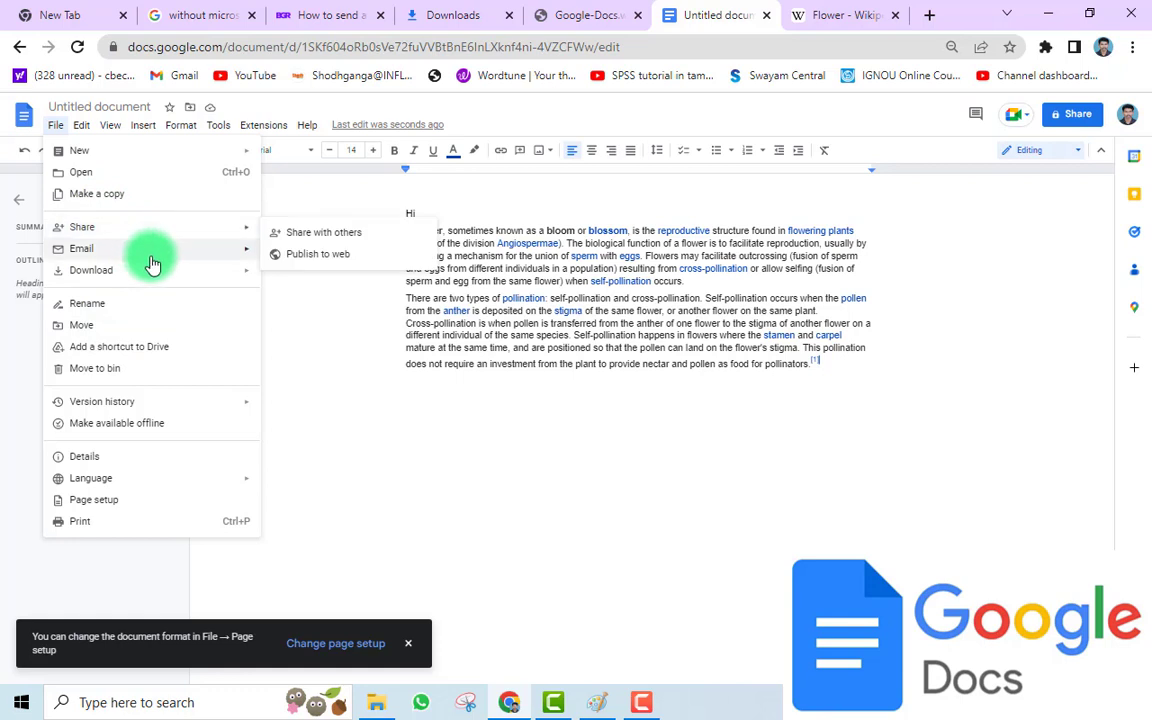
mouse_move(152, 270)
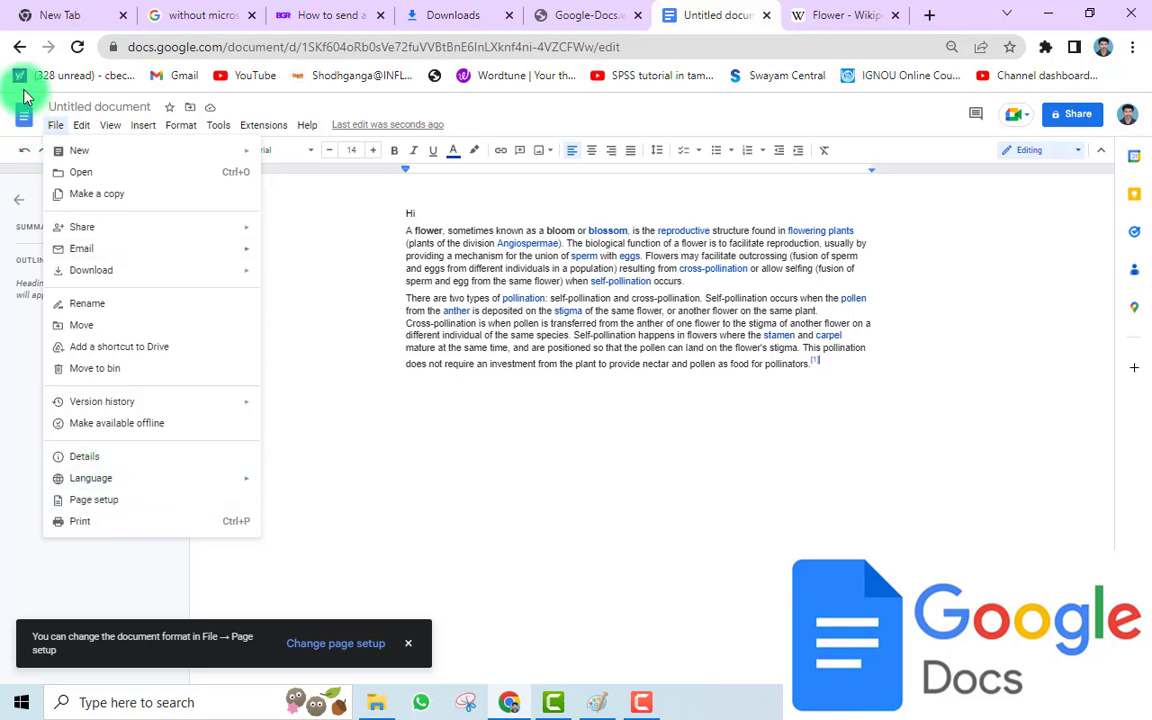
mouse_move(81, 127)
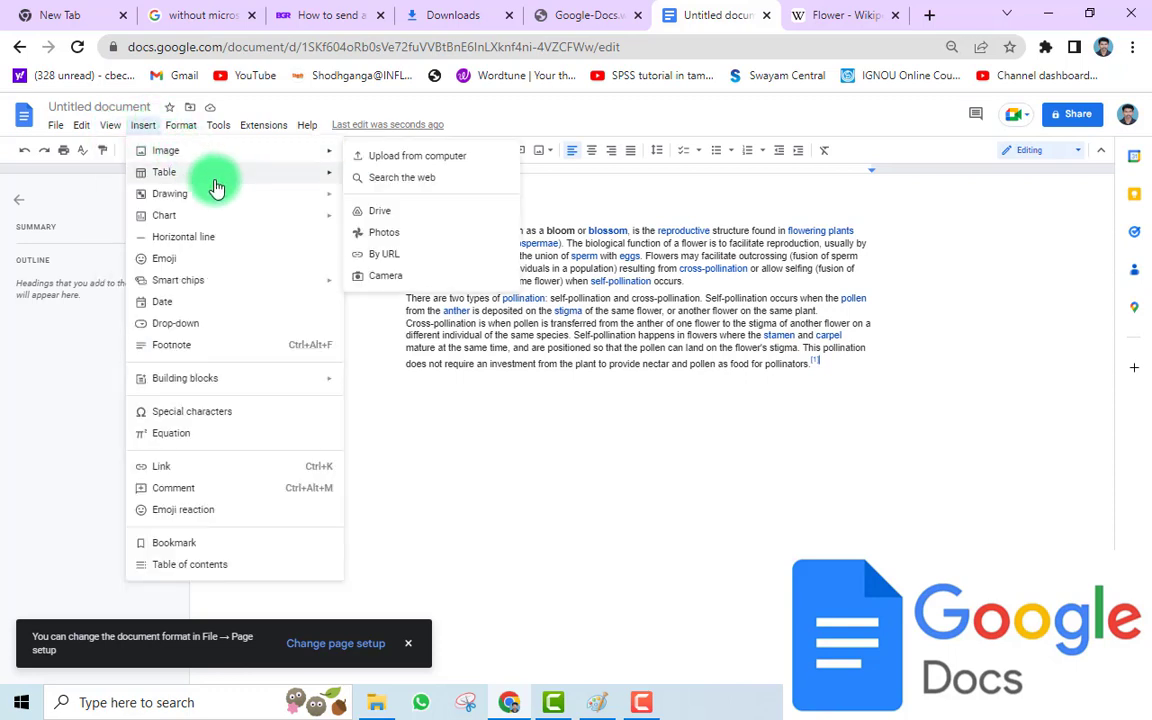
Step: Upload download.jpg from the Desktop as the Good teachers image and enlarge it
mouse_move(232, 158)
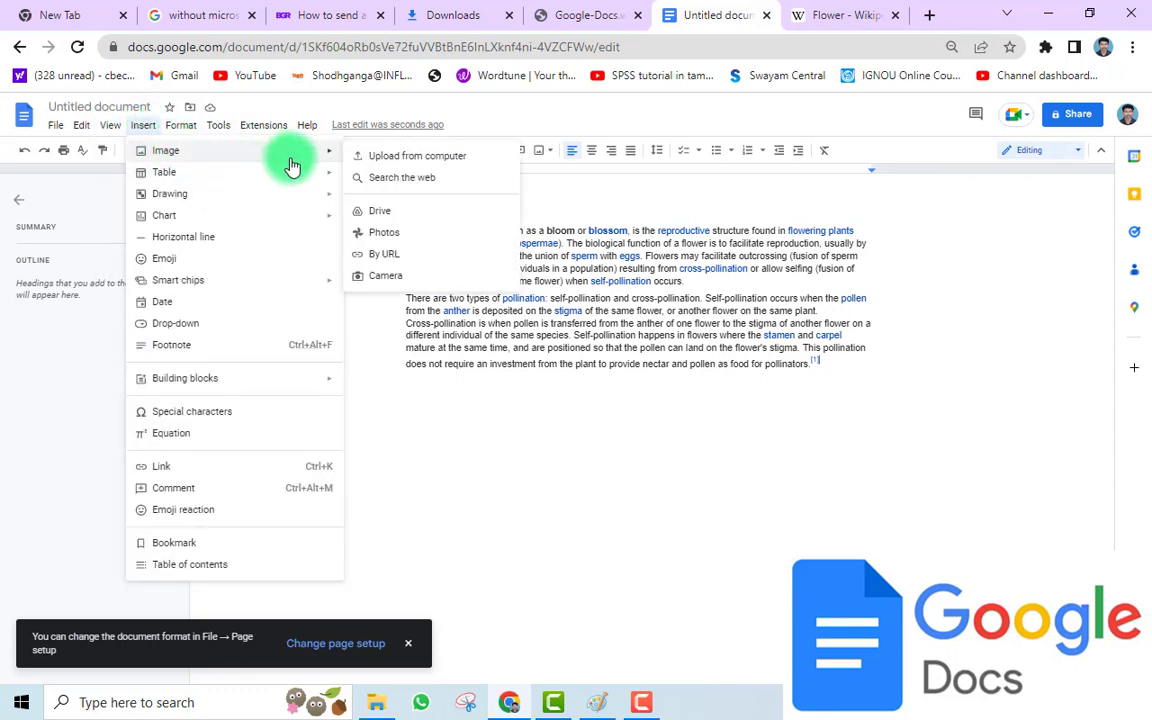
left_click(404, 155)
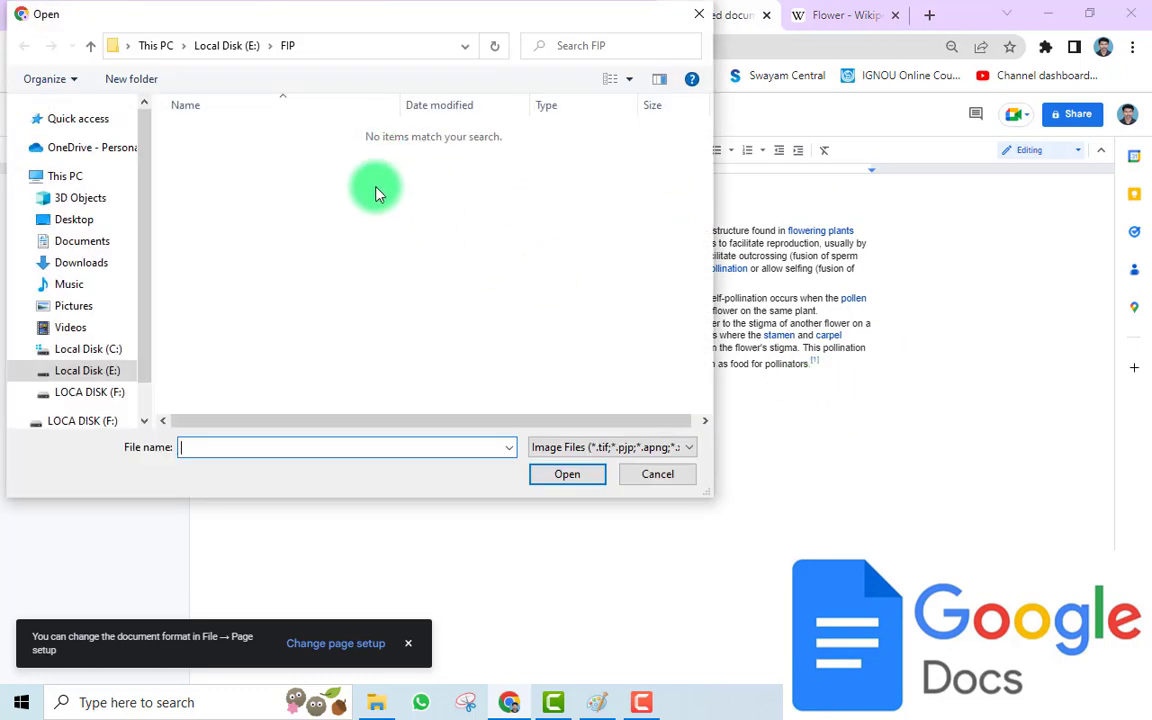
left_click(74, 219)
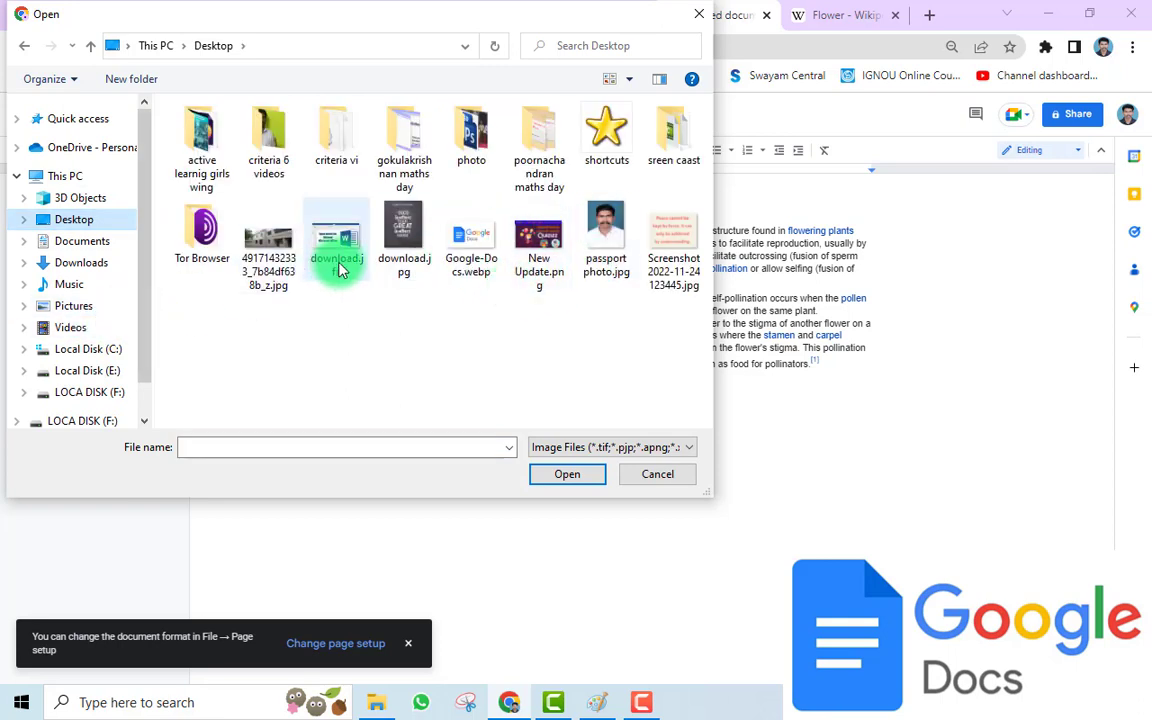
left_click(536, 262)
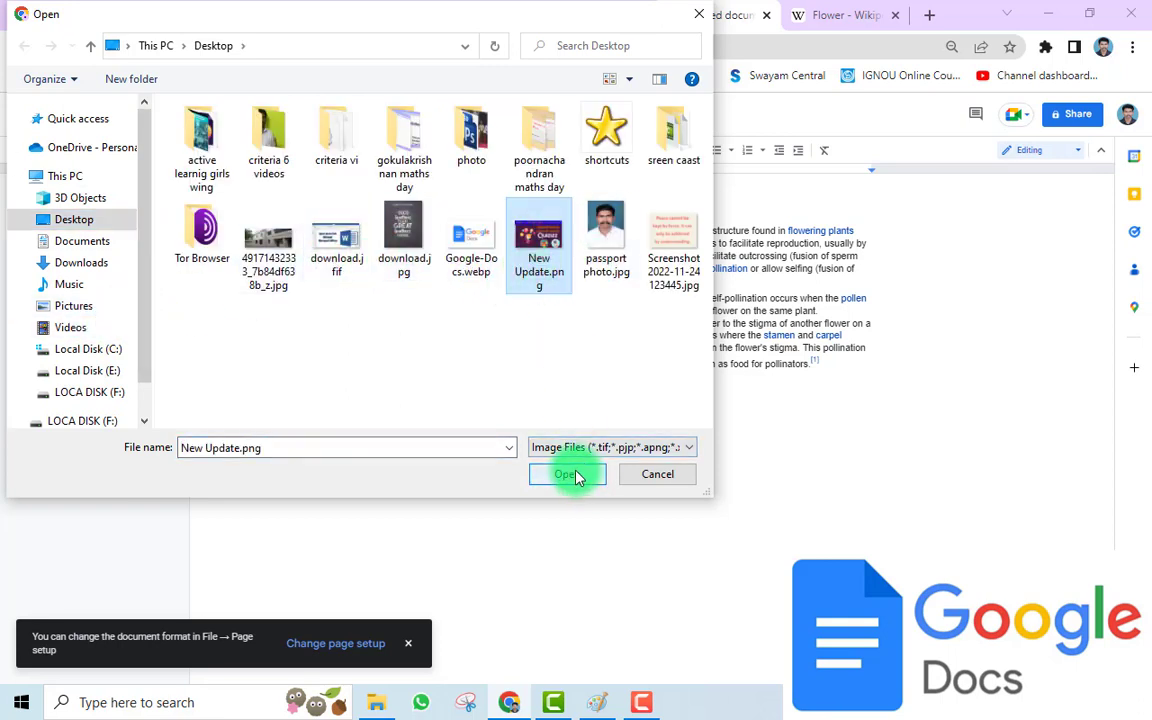
left_click(405, 232)
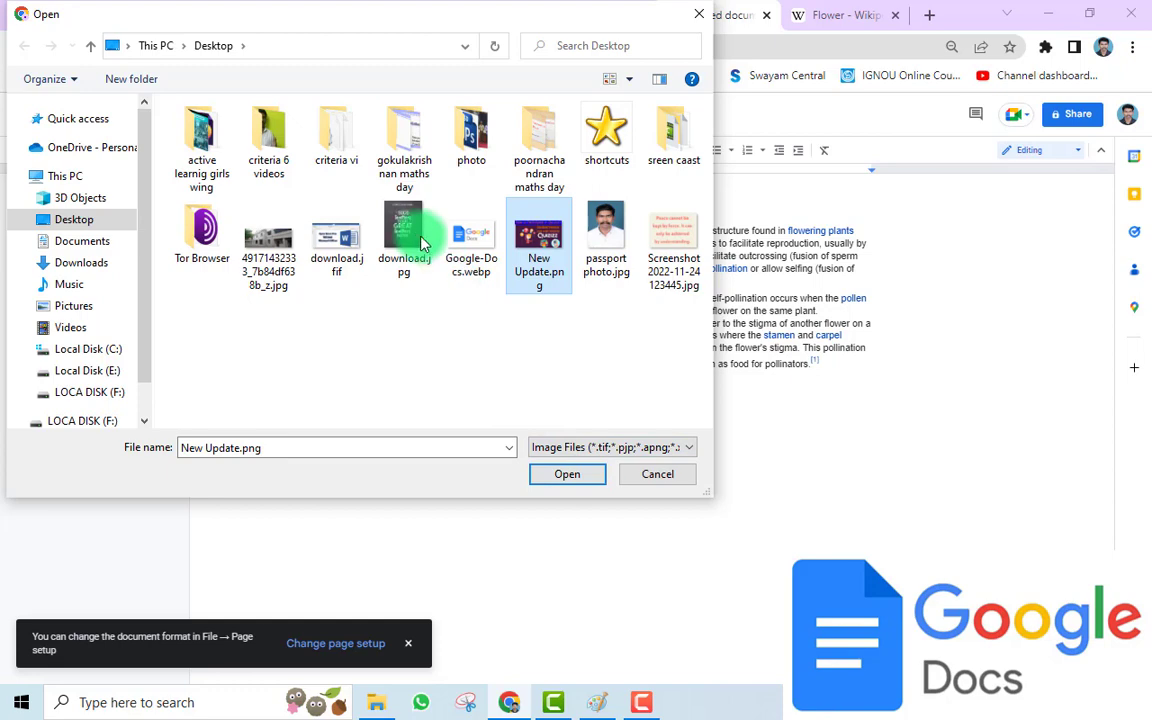
left_click(582, 476)
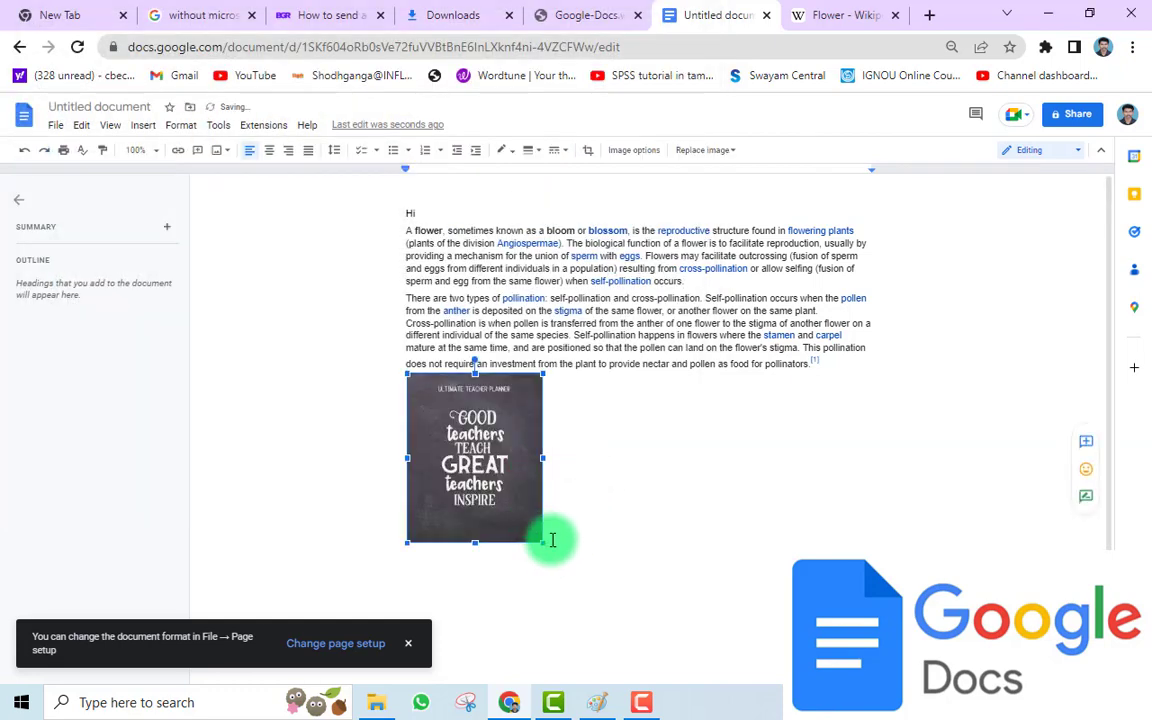
left_click_drag(541, 541, 655, 624)
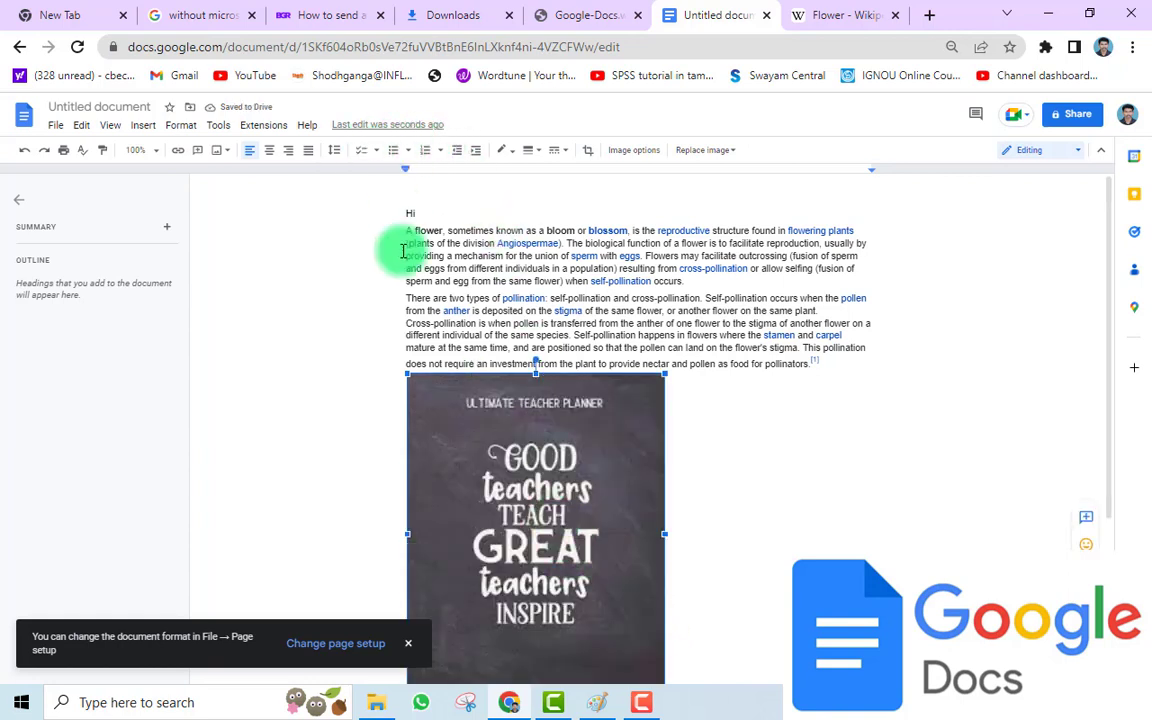
left_click_drag(388, 232, 753, 373)
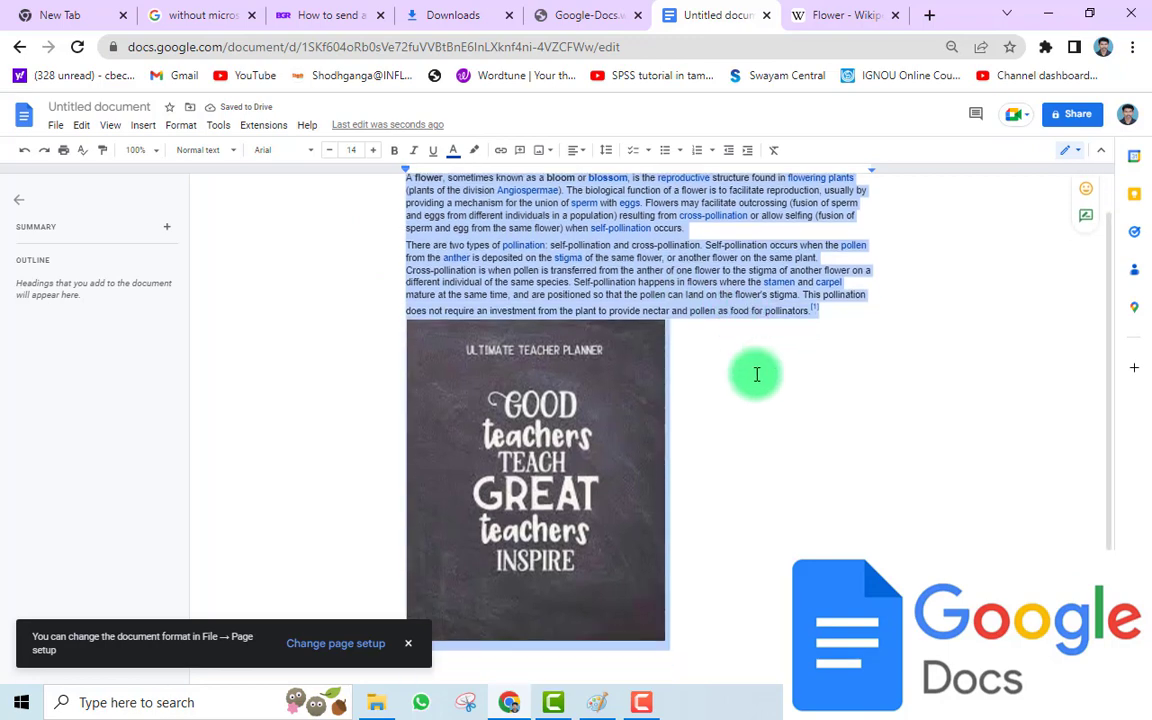
Step: Centre-align the selected flower paragraphs and Good teachers image
left_click(575, 150)
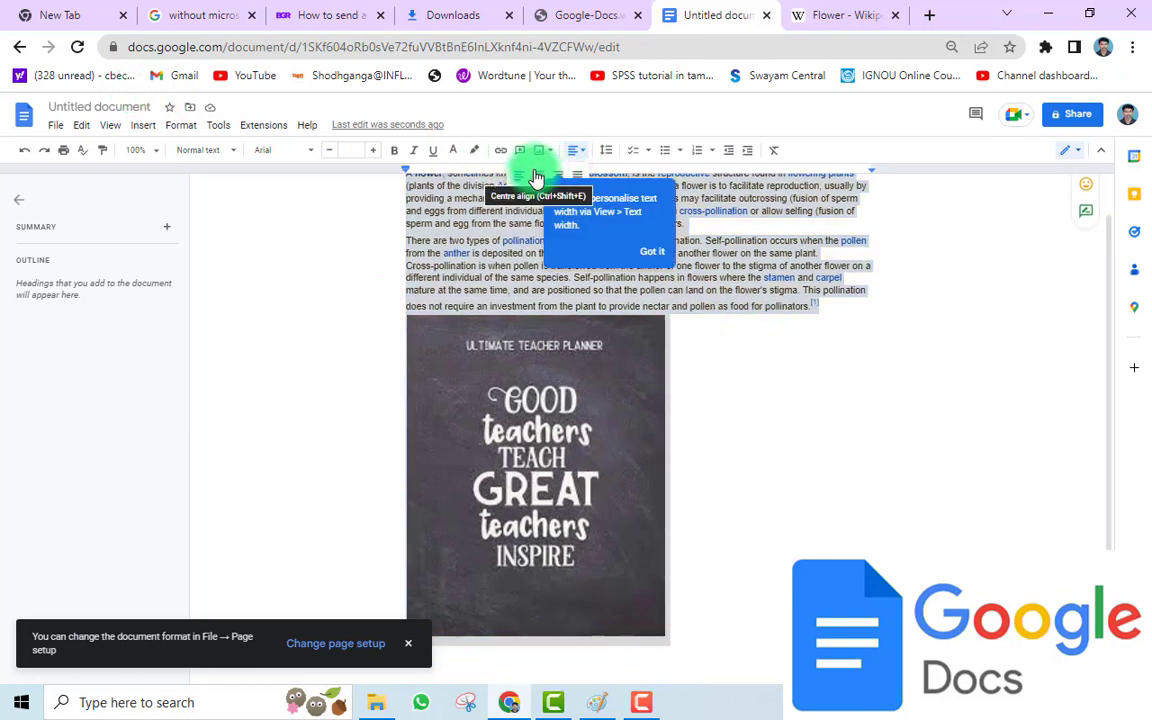
left_click(536, 175)
left_click(605, 152)
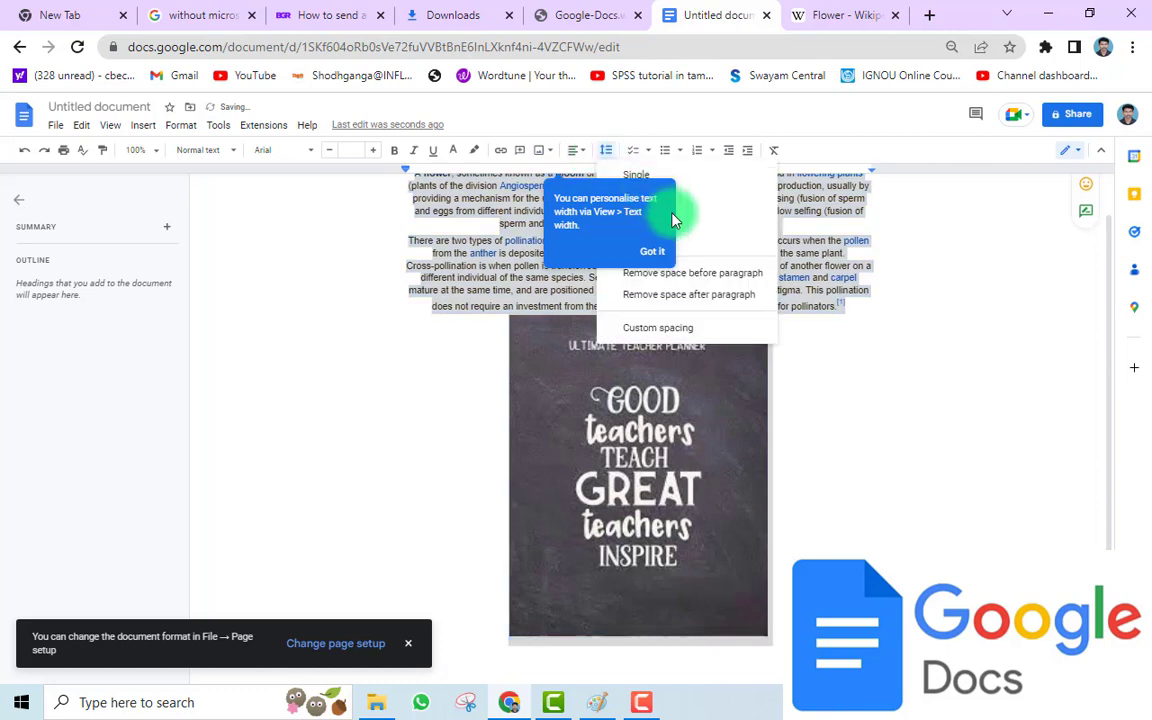
left_click(905, 278)
left_click(650, 263)
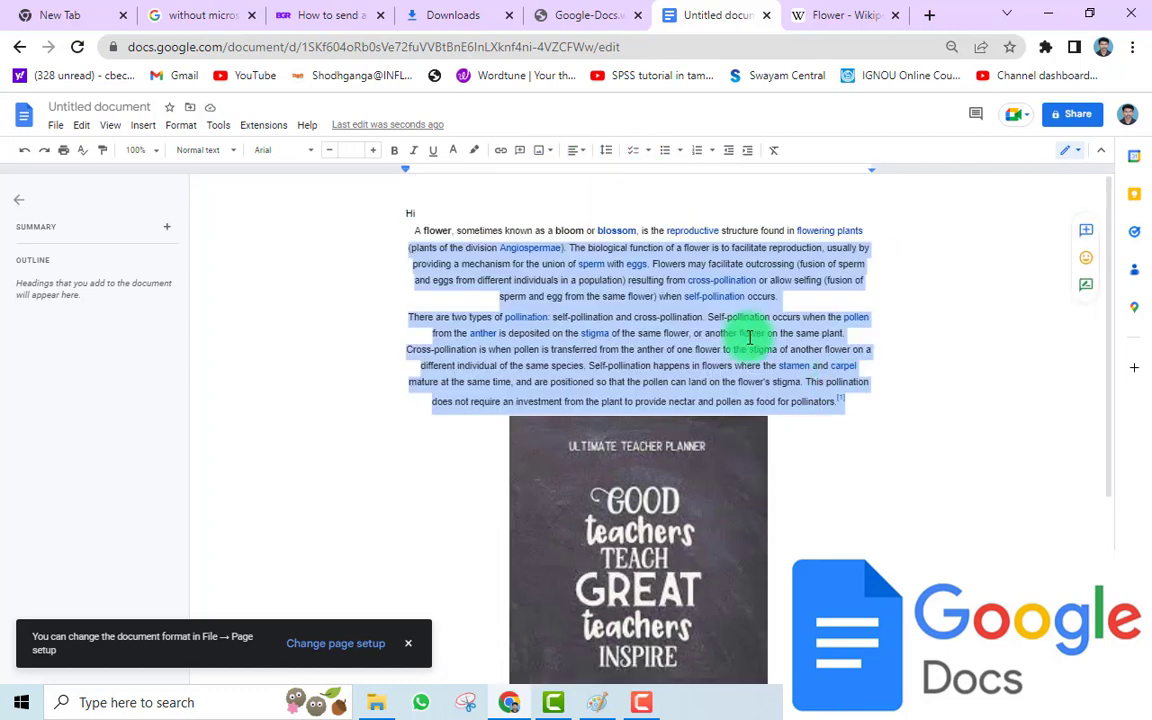
left_click(608, 150)
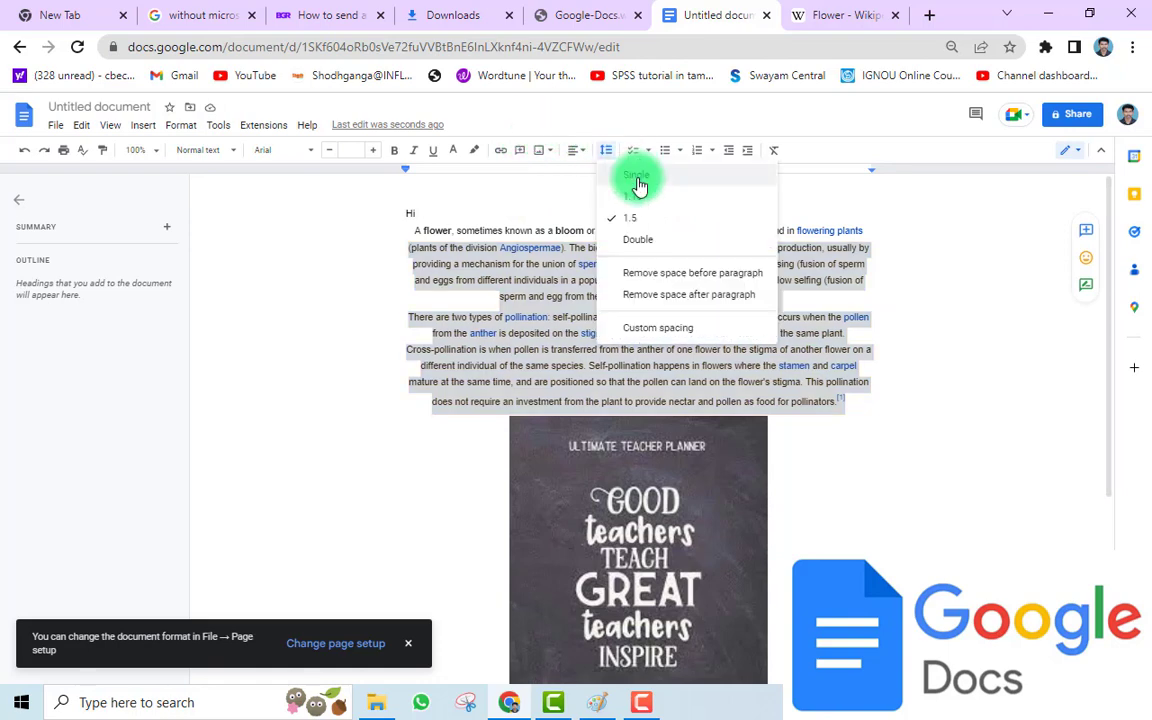
left_click(718, 330)
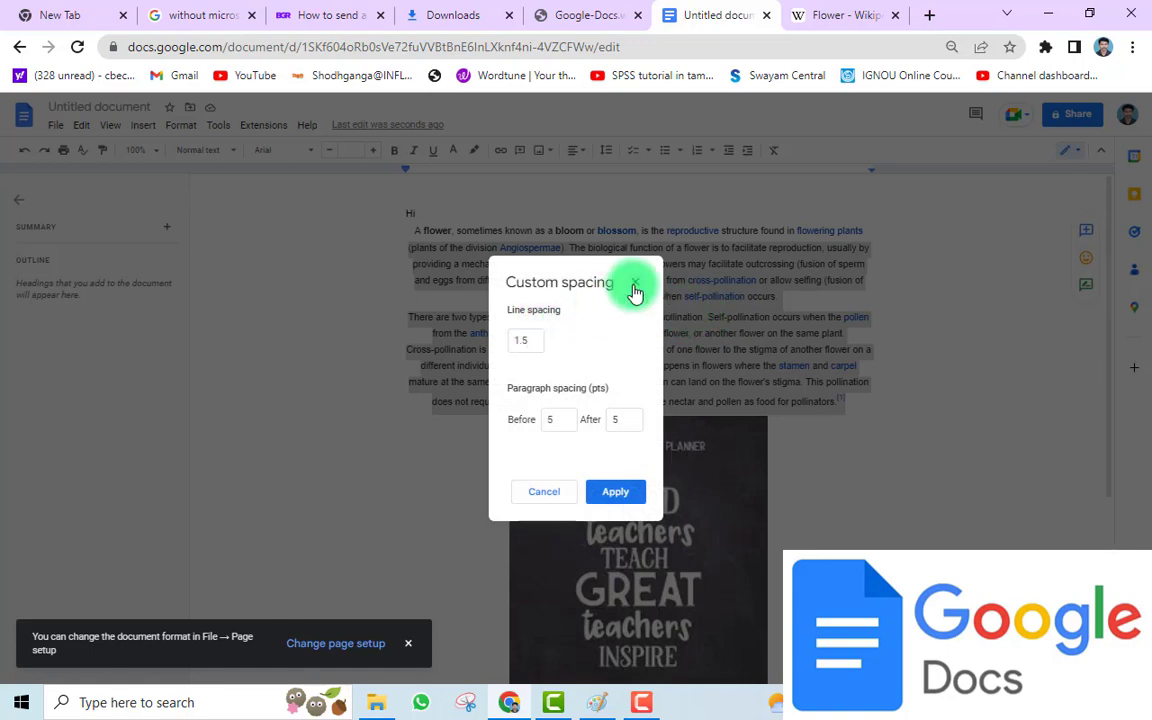
left_click(634, 284)
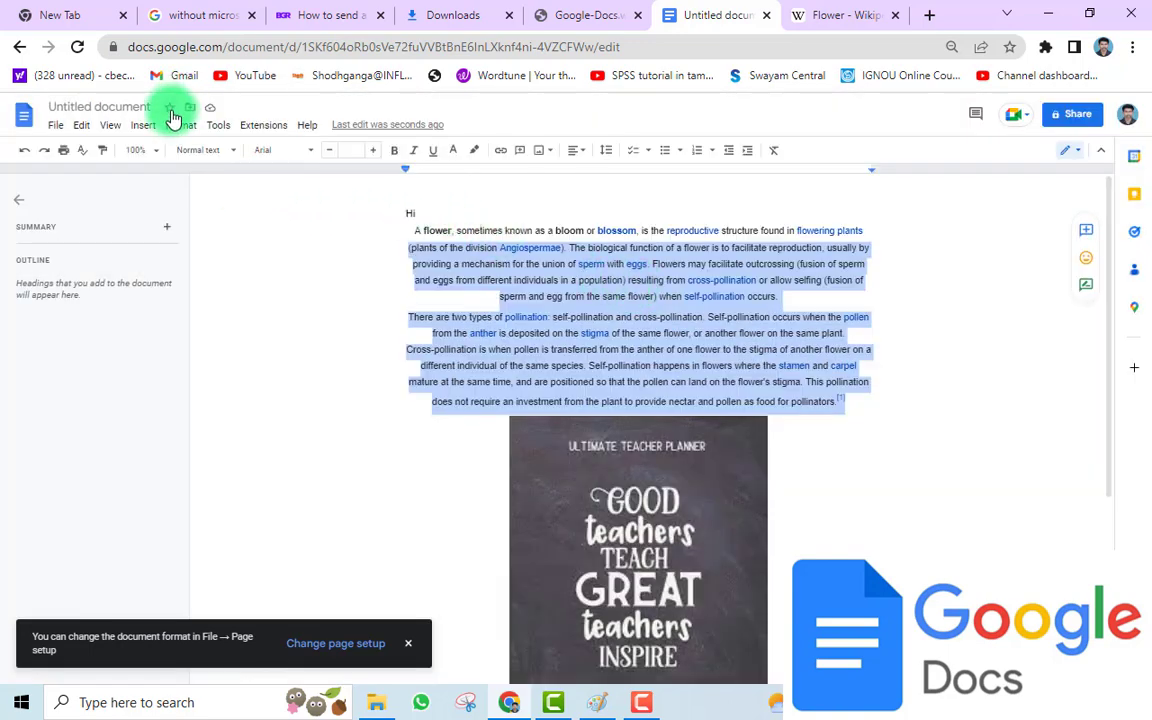
left_click(150, 131)
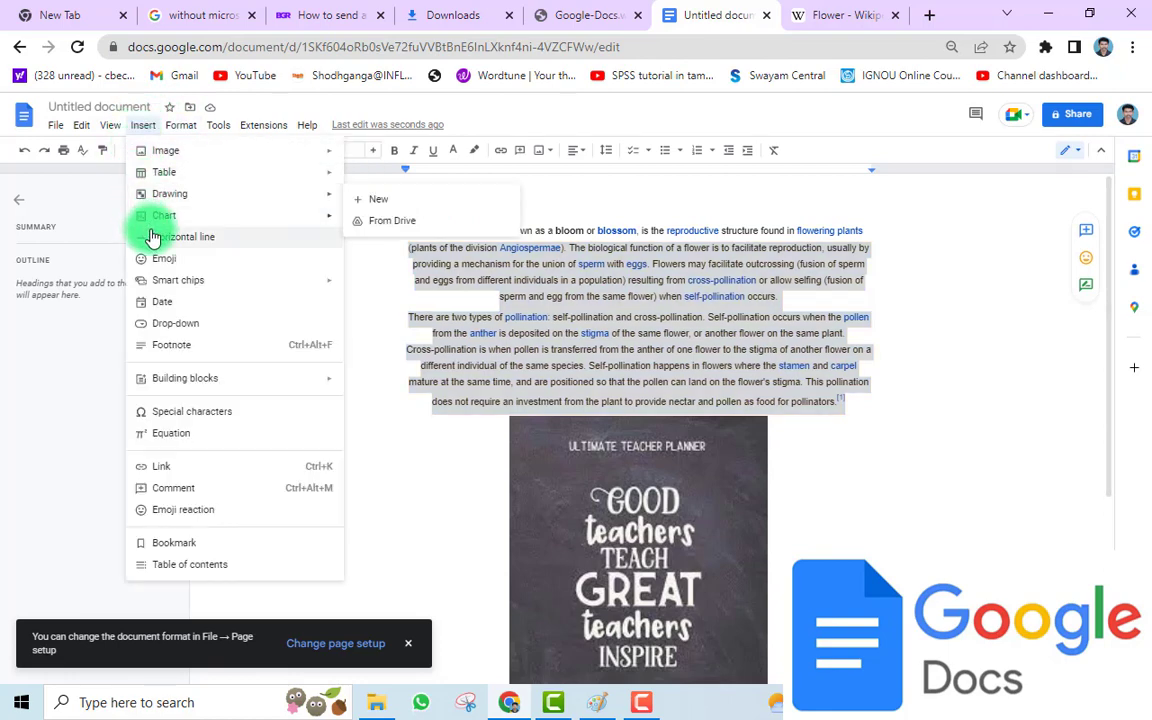
mouse_move(160, 215)
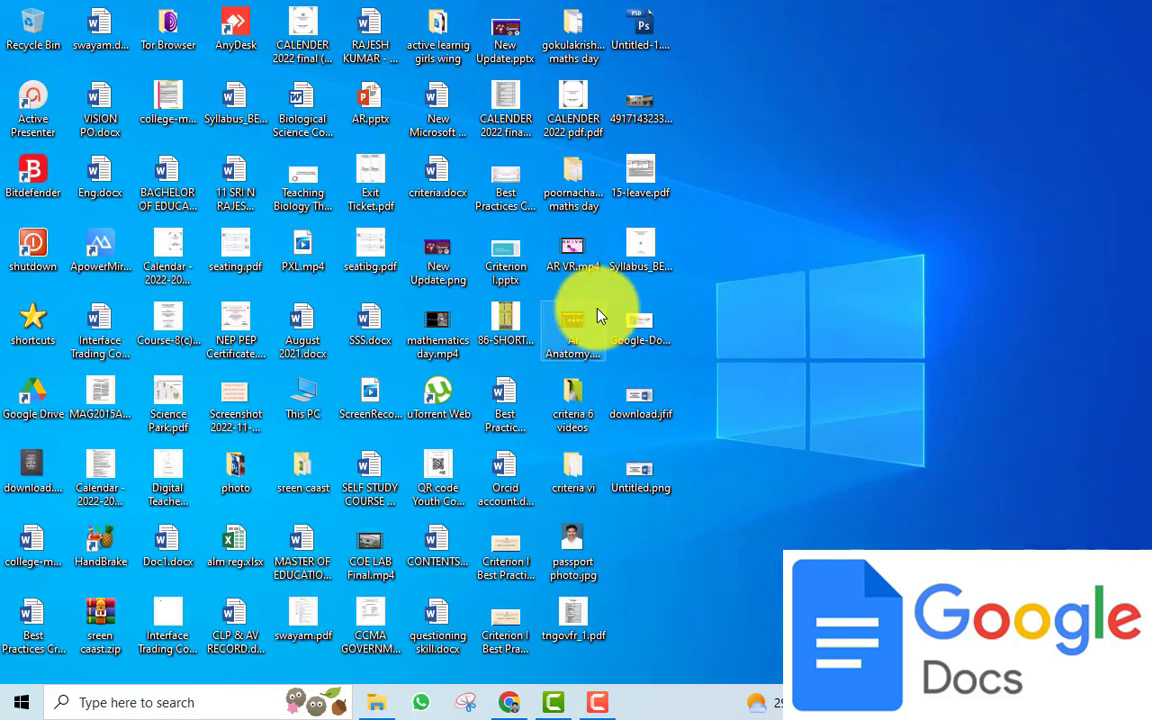
left_click(520, 487)
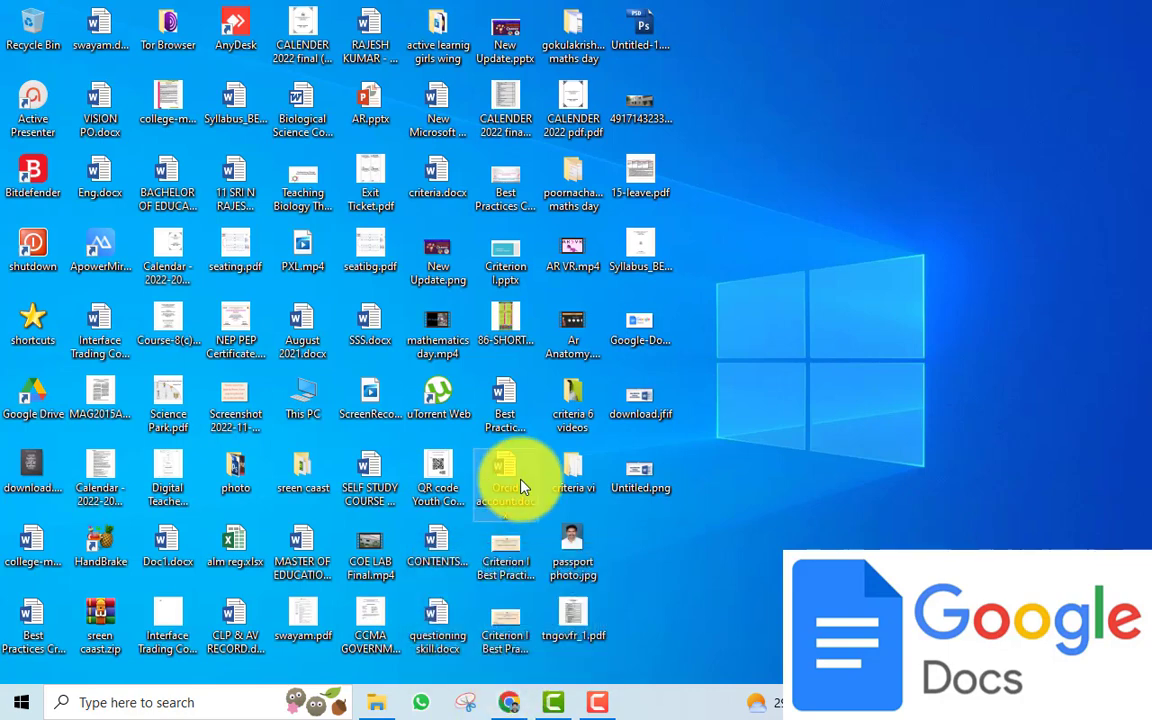
left_click(506, 703)
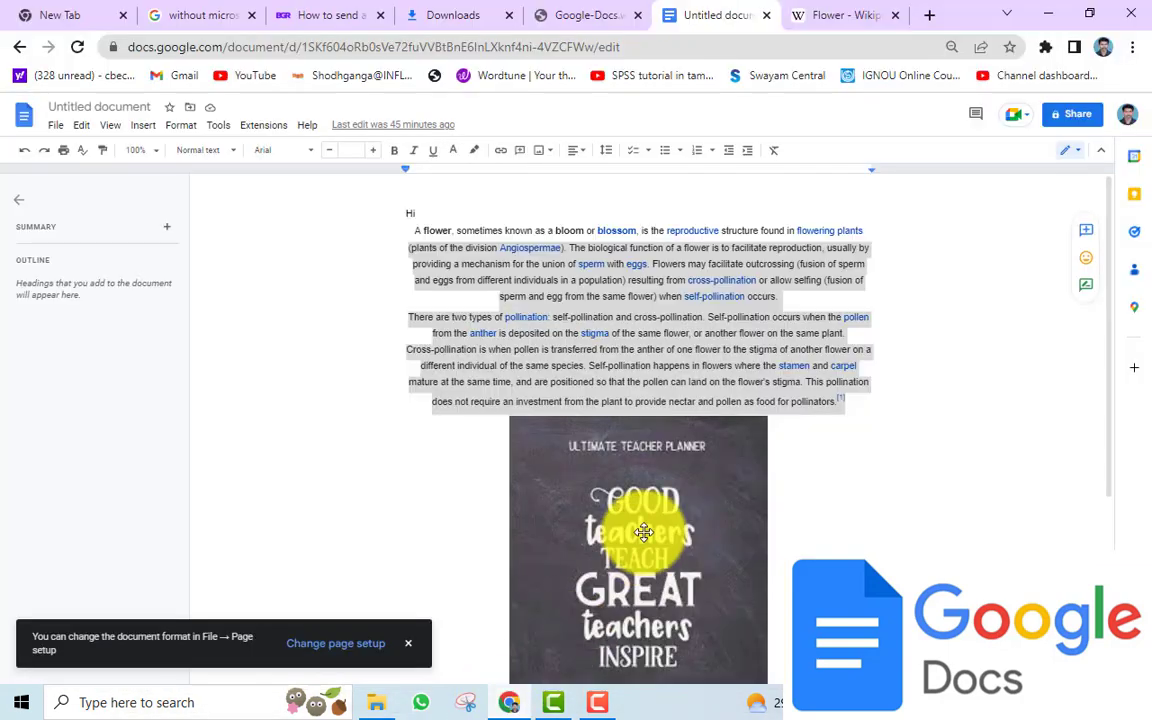
Step: Through File > Open, go to the Upload tab and browse the computer for a file
left_click(278, 321)
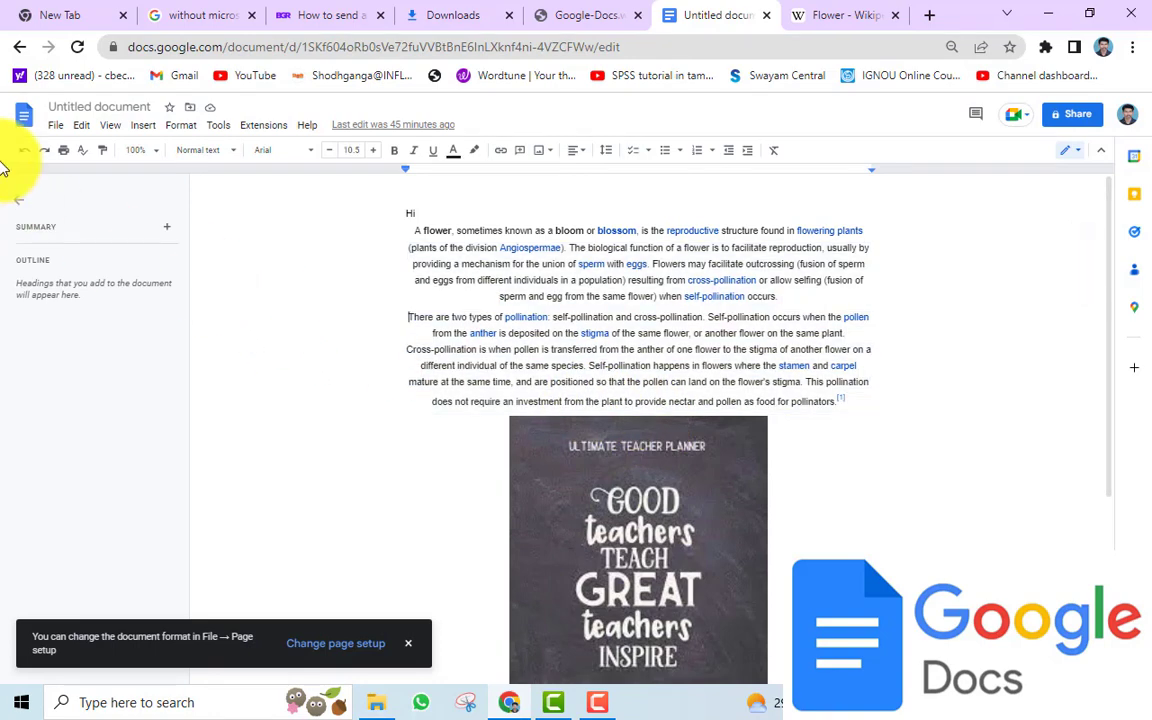
left_click(55, 125)
left_click(65, 176)
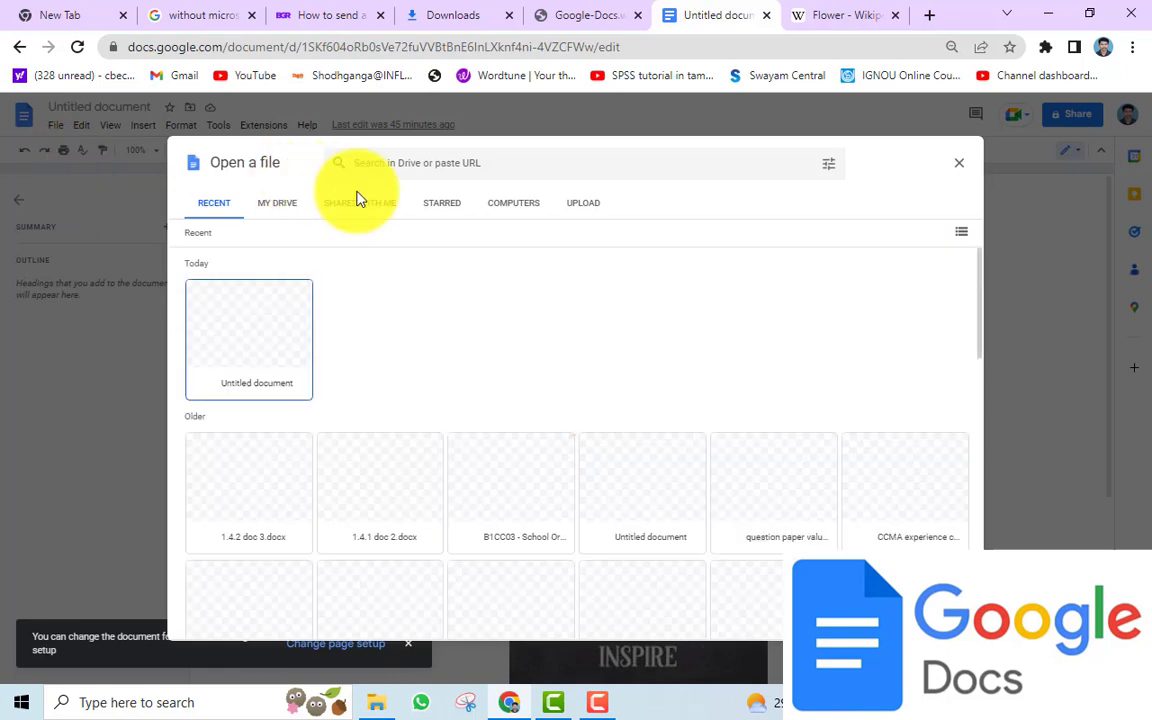
left_click(513, 205)
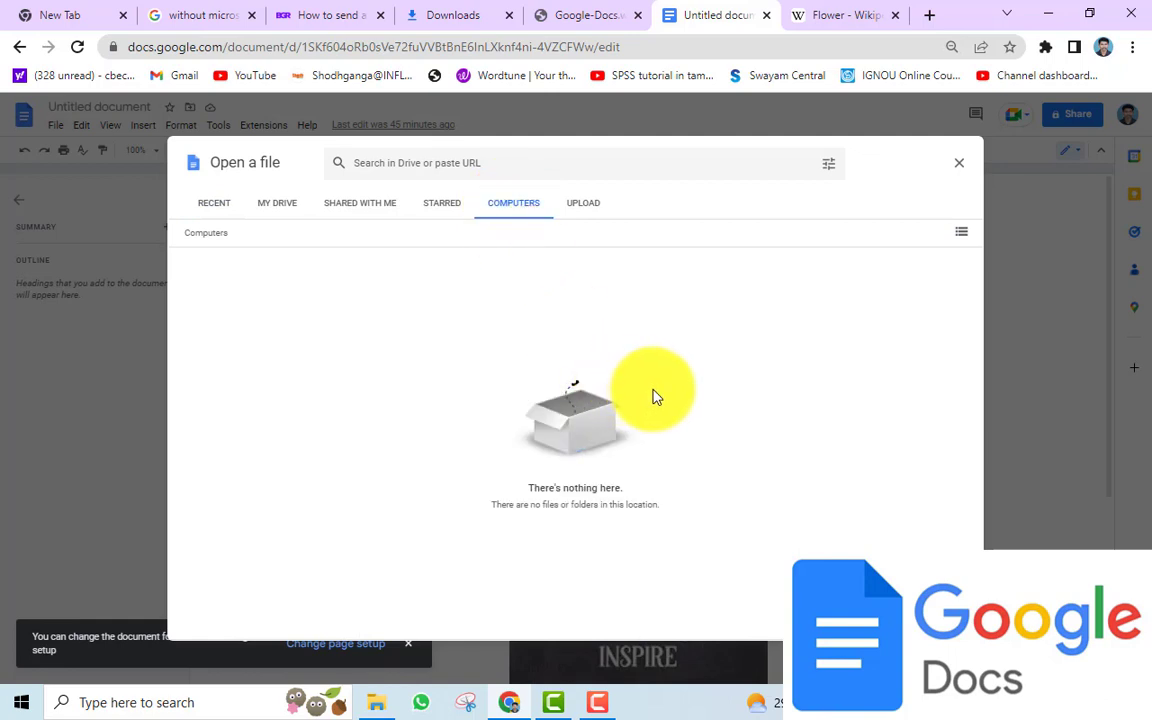
left_click(582, 207)
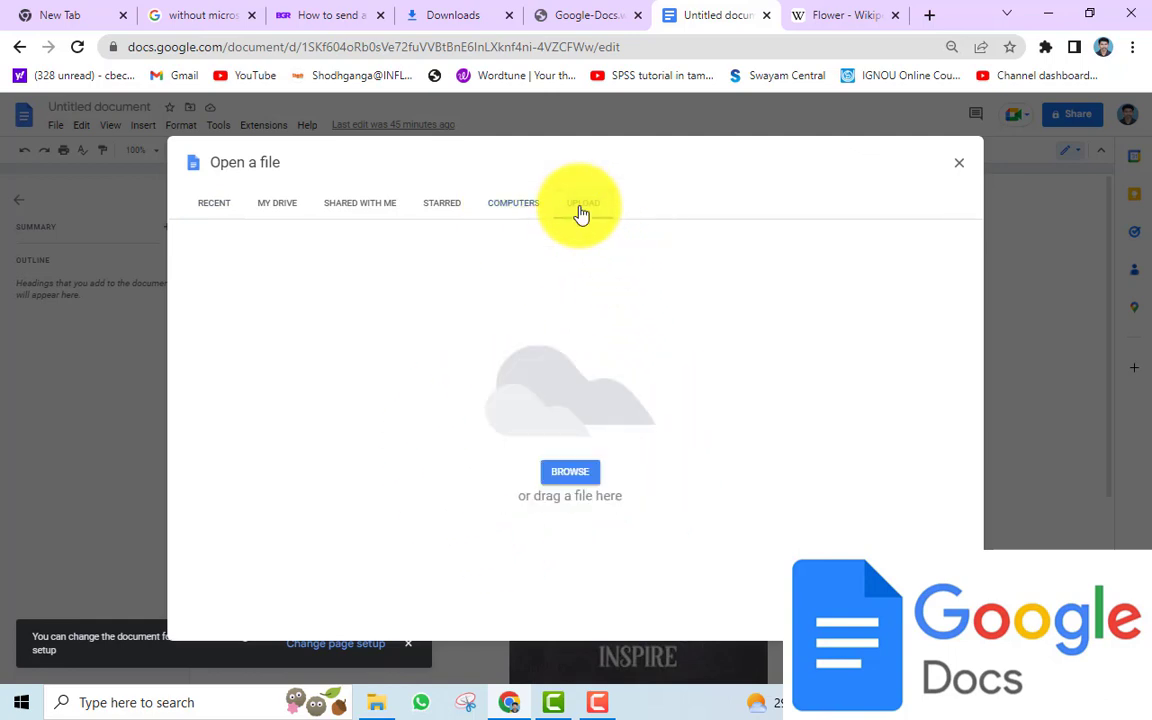
left_click(578, 479)
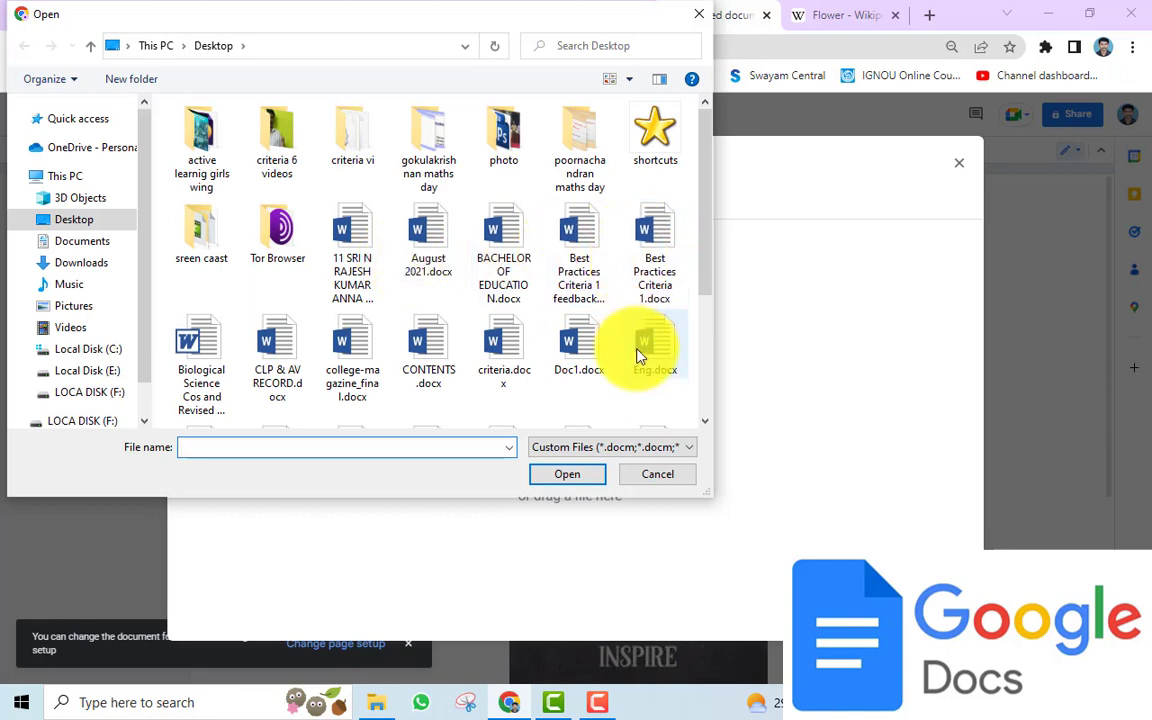
Step: Select Doc1.docx on the Desktop and upload it
left_click(565, 366)
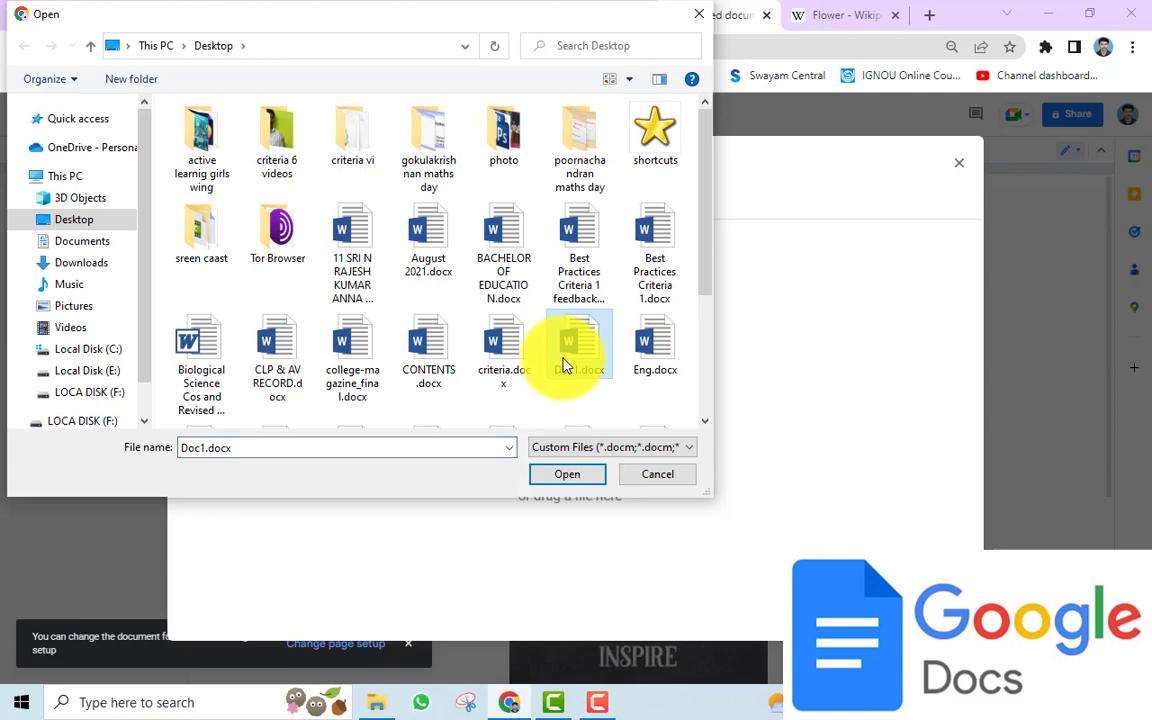
left_click(583, 481)
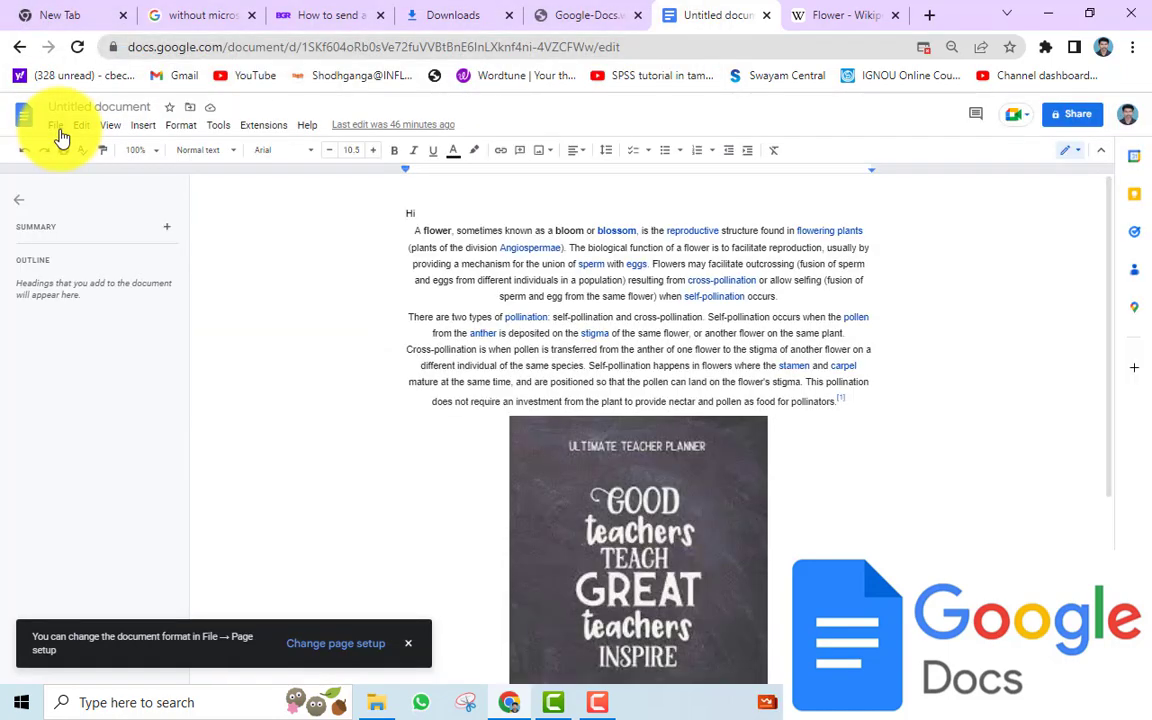
Step: Open the uploaded Doc1.docx from the Recent files in File > Open
left_click(57, 125)
left_click(80, 172)
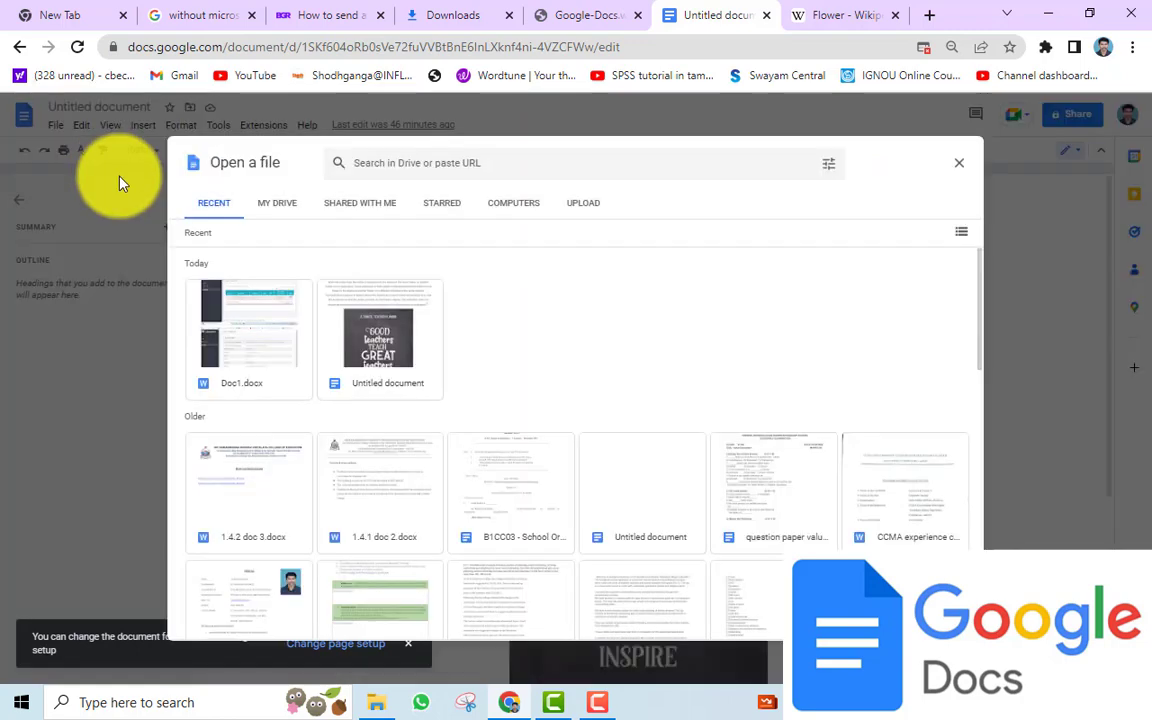
left_click(252, 336)
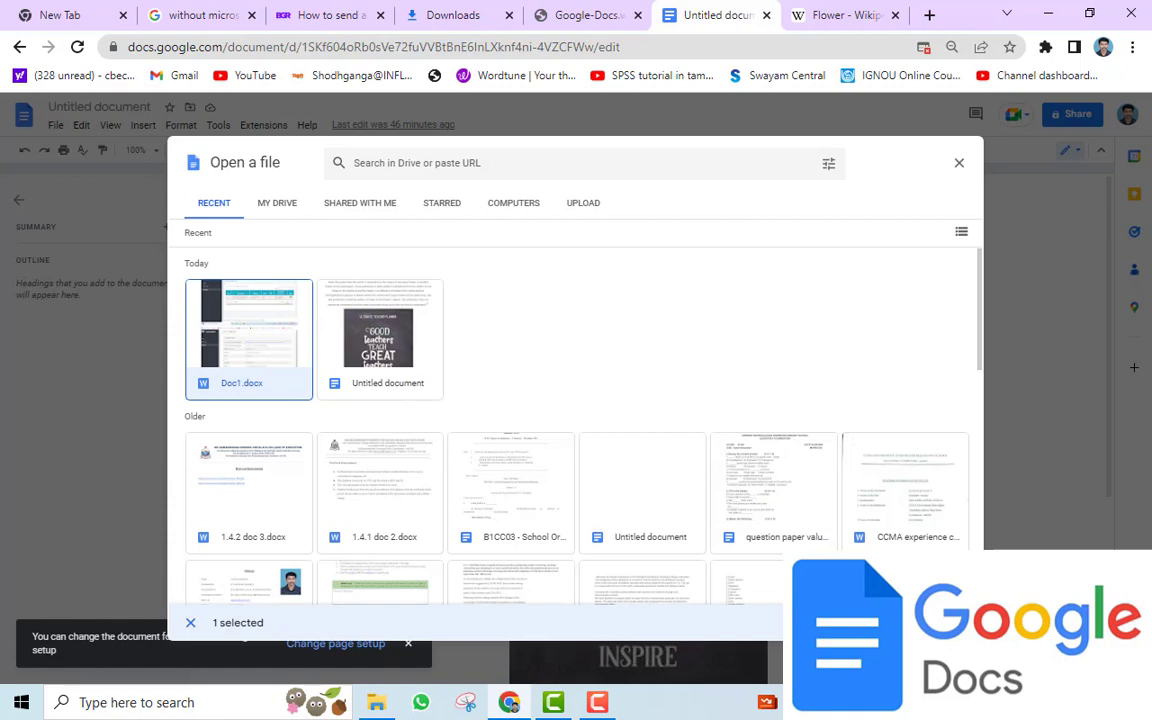
key("Return")
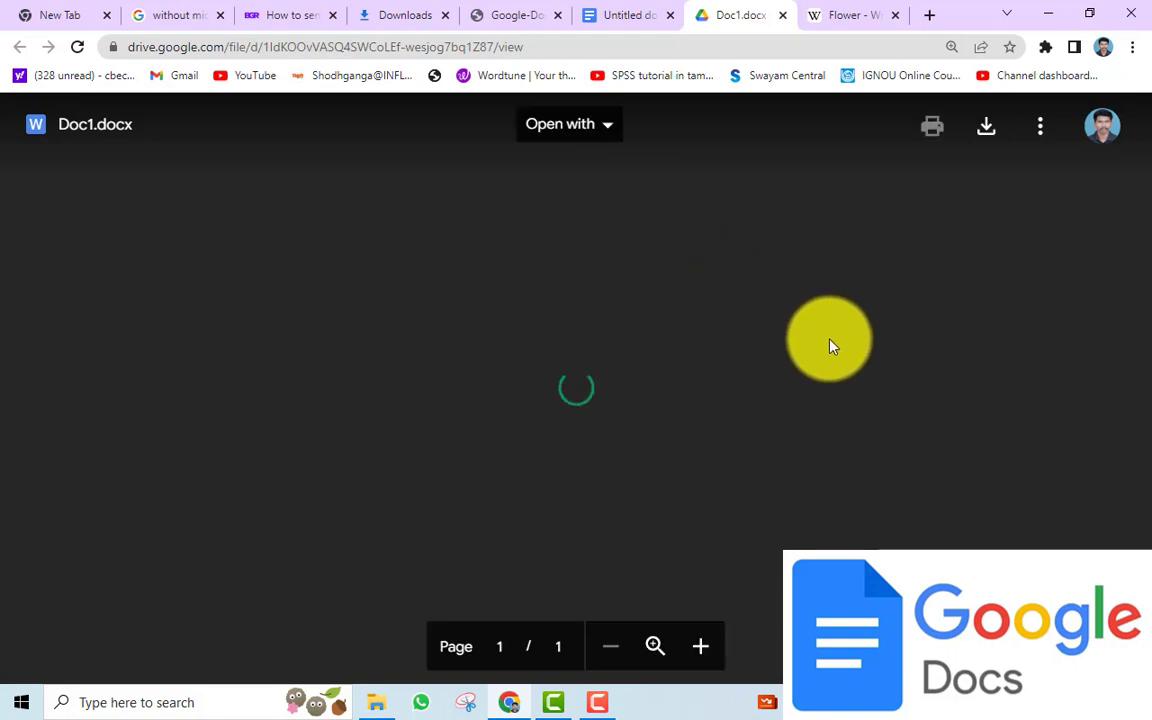
Step: Open the Doc1.docx preview with Google Docs from the Open with menu
scroll(977, 321, "down", 1)
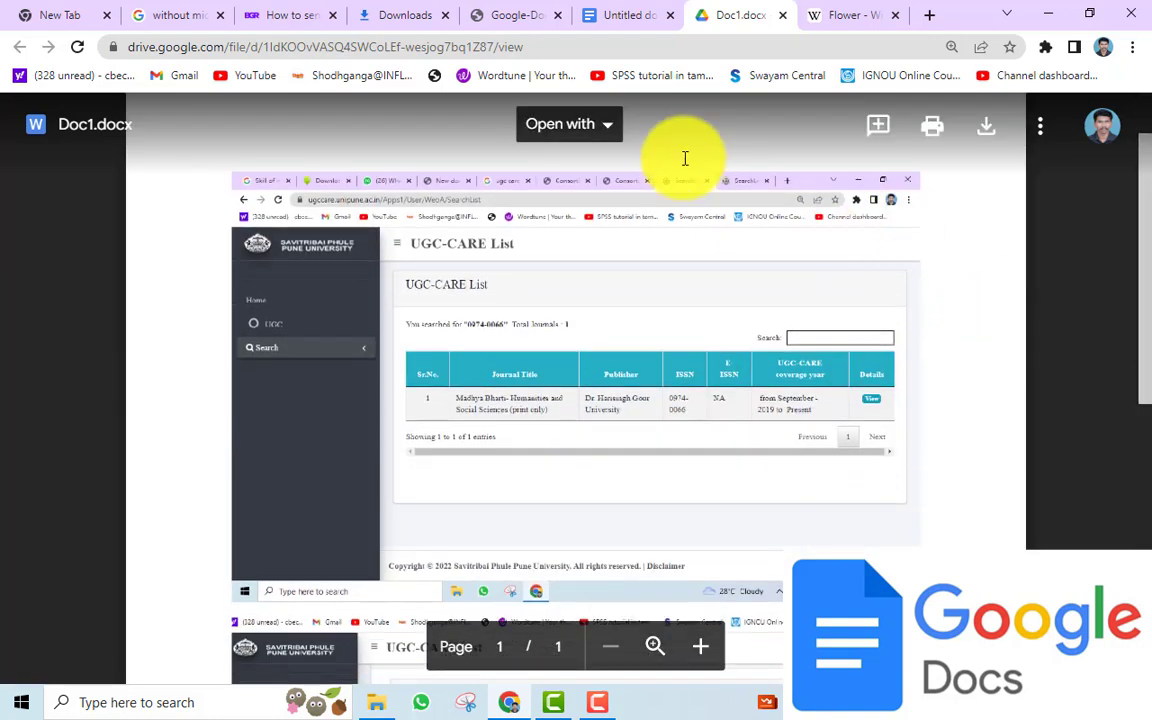
left_click(608, 127)
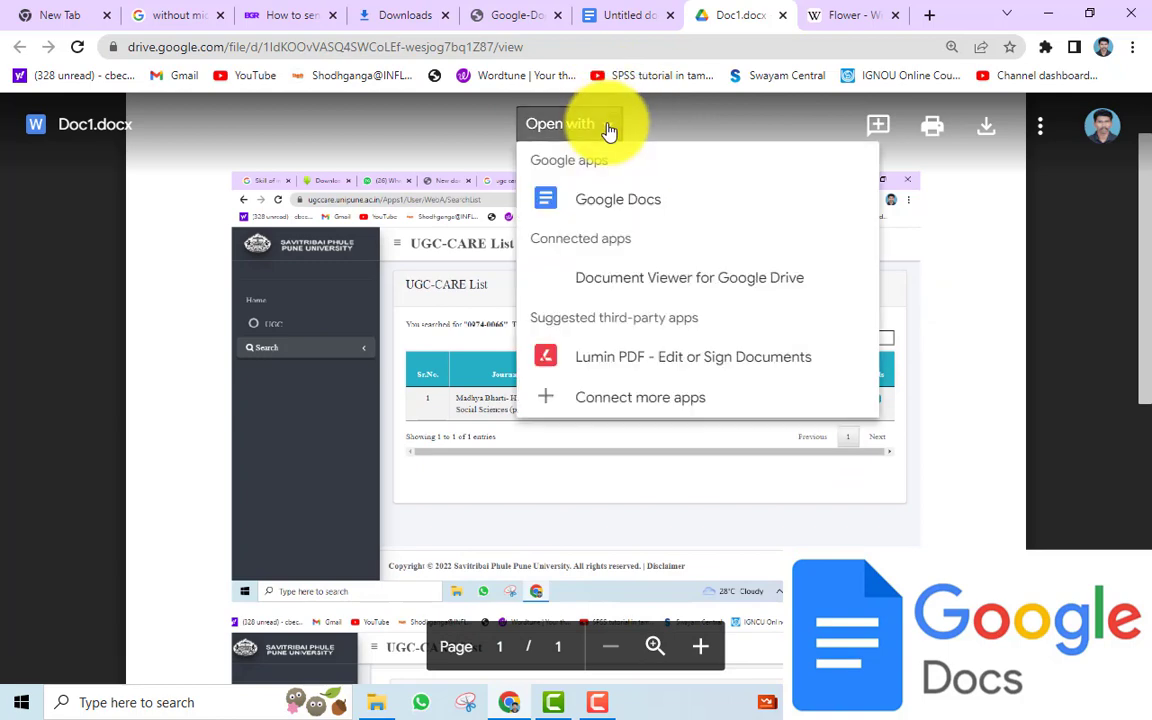
left_click(632, 198)
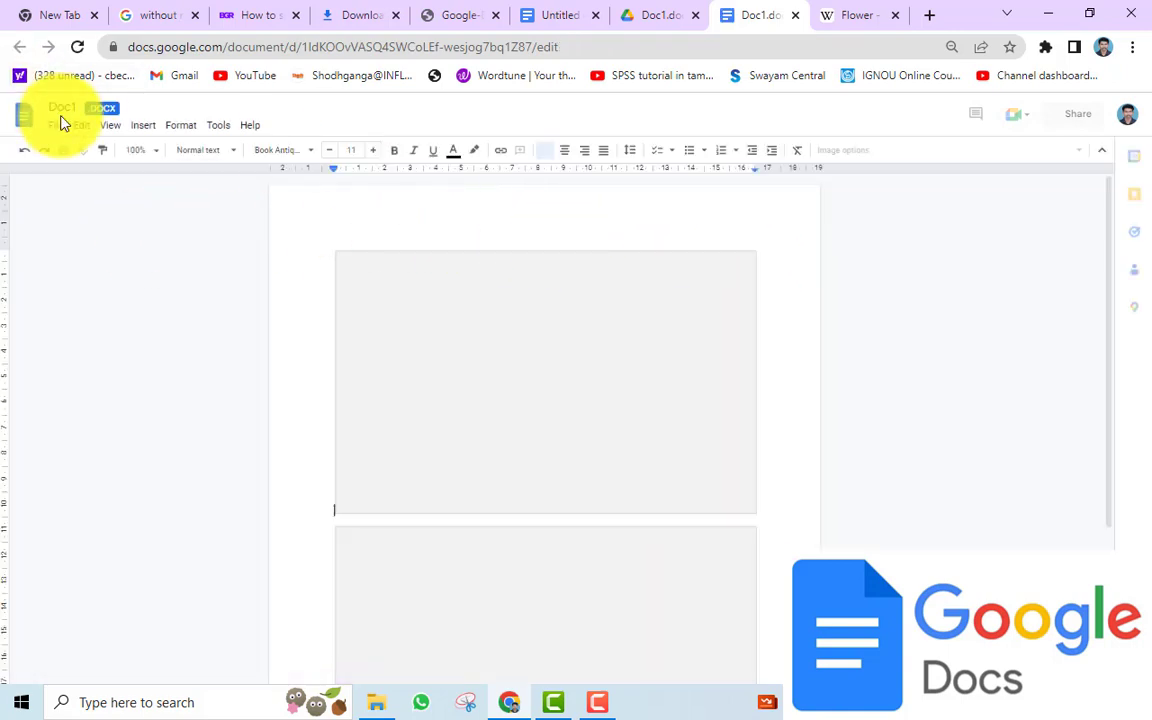
scroll(805, 318, "down", 3)
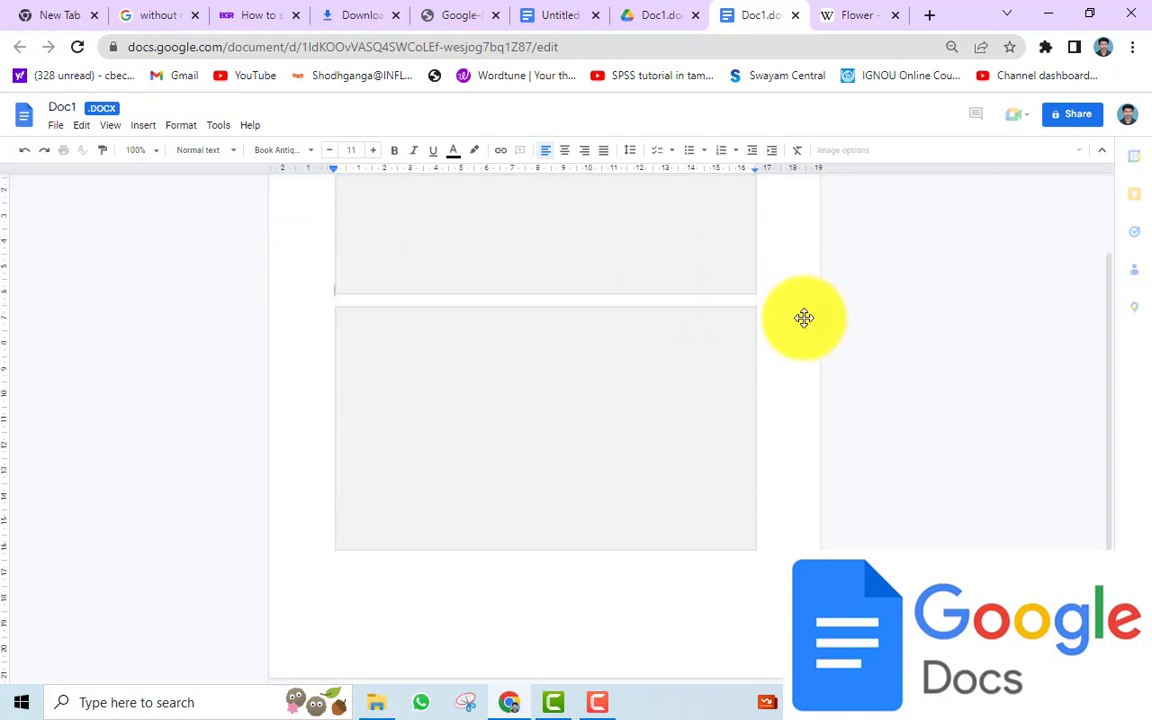
scroll(802, 316, "up", 2)
scroll(802, 316, "up", 1)
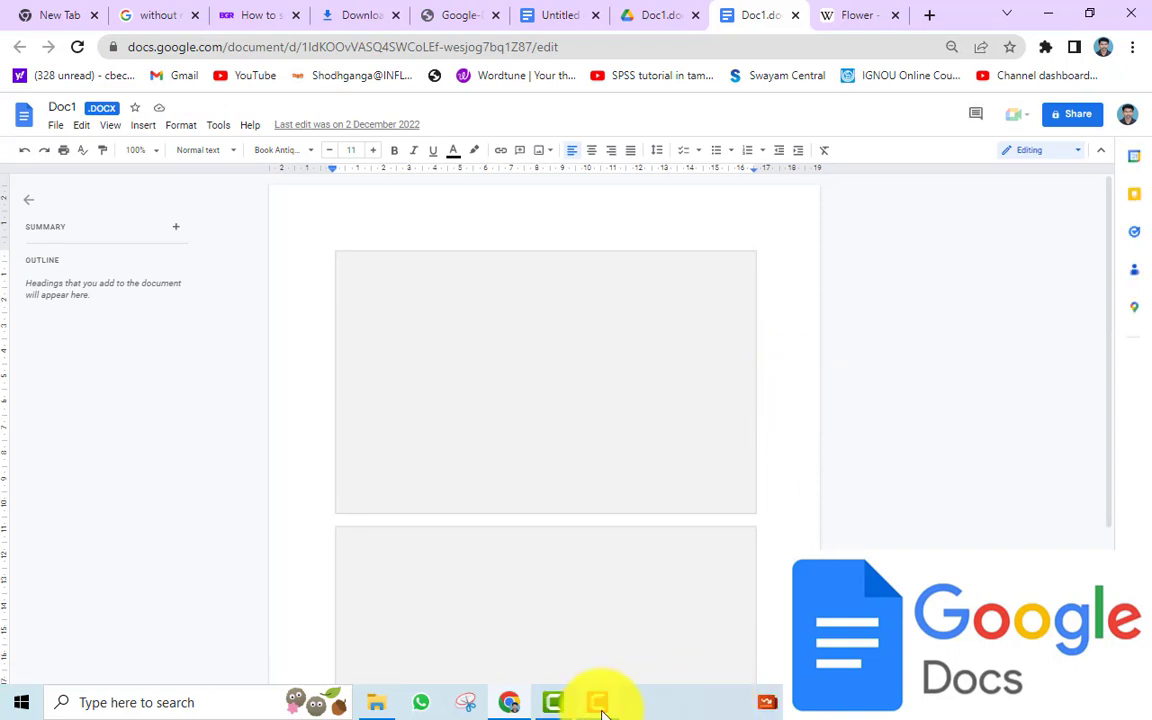
scroll(764, 450, "down", 3)
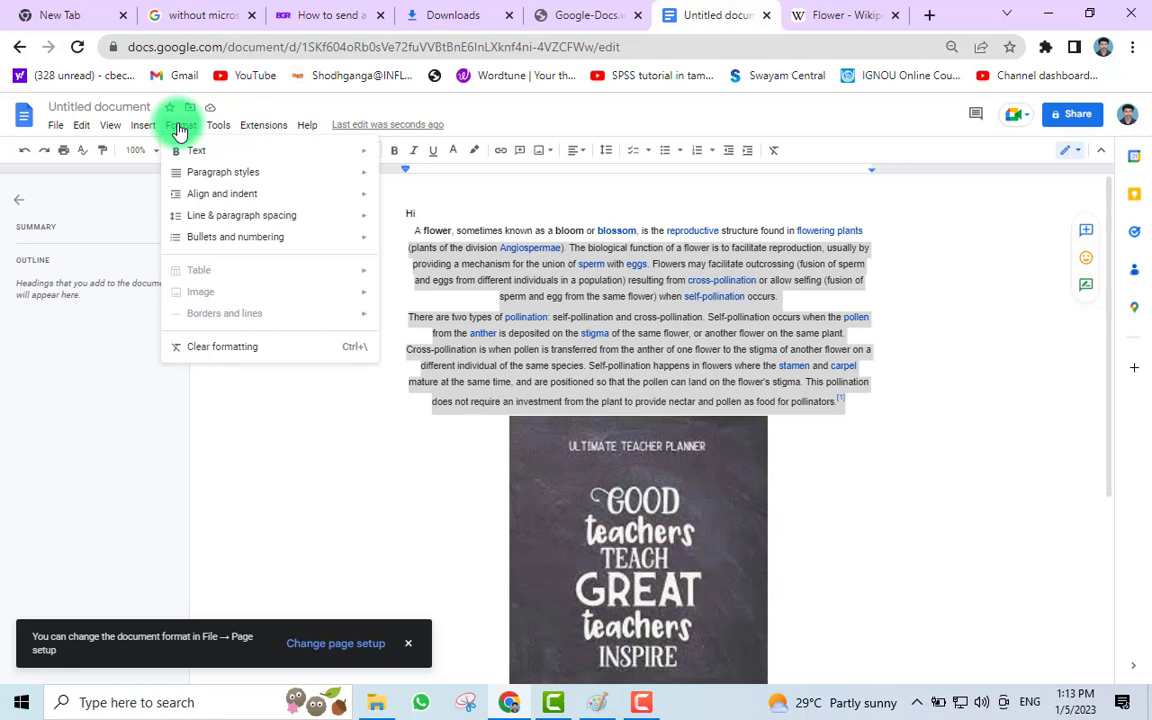
left_click(219, 123)
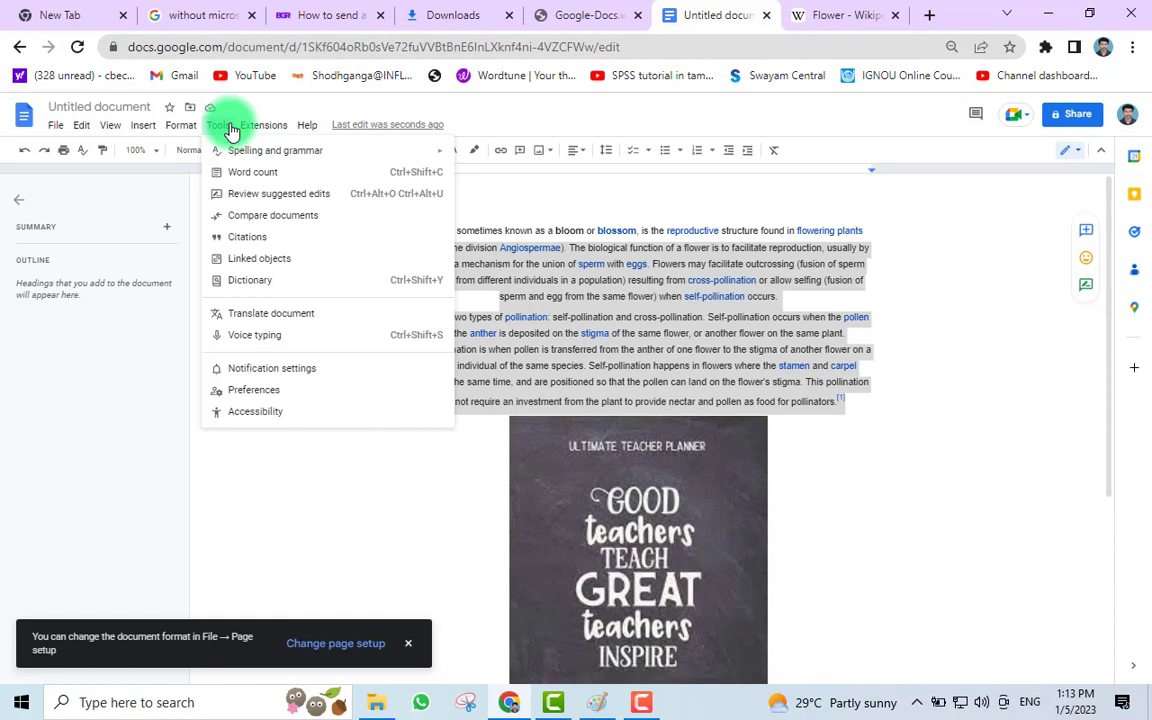
left_click(231, 130)
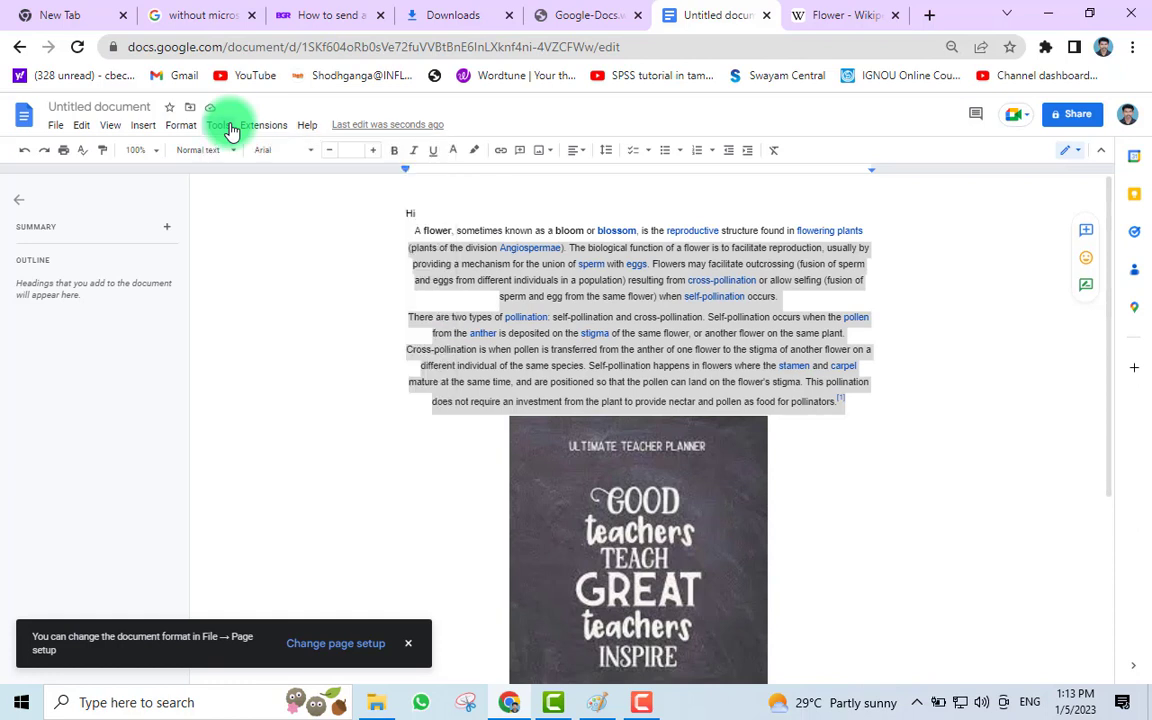